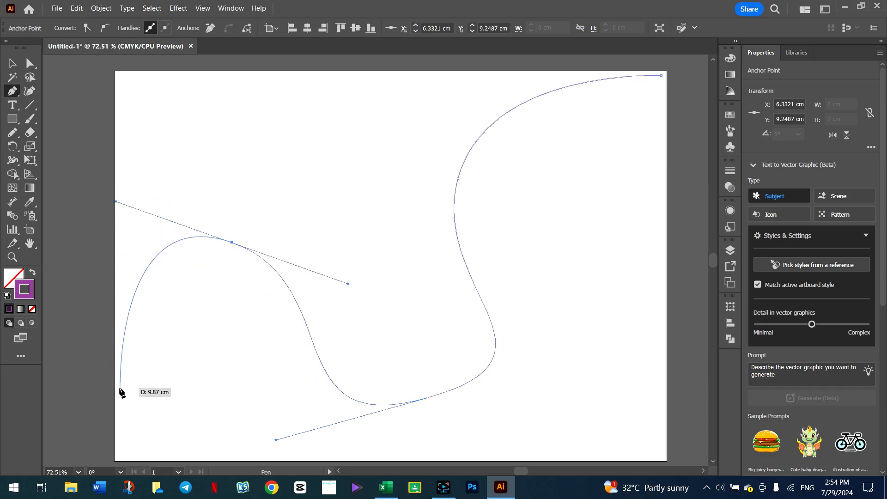
Finish the first curve at the artboard's left edge and draw a second winding path from the right edge that crosses it
{"action": "left_click_drag", "start_coordinate": [114, 393], "coordinate": [115, 432]}
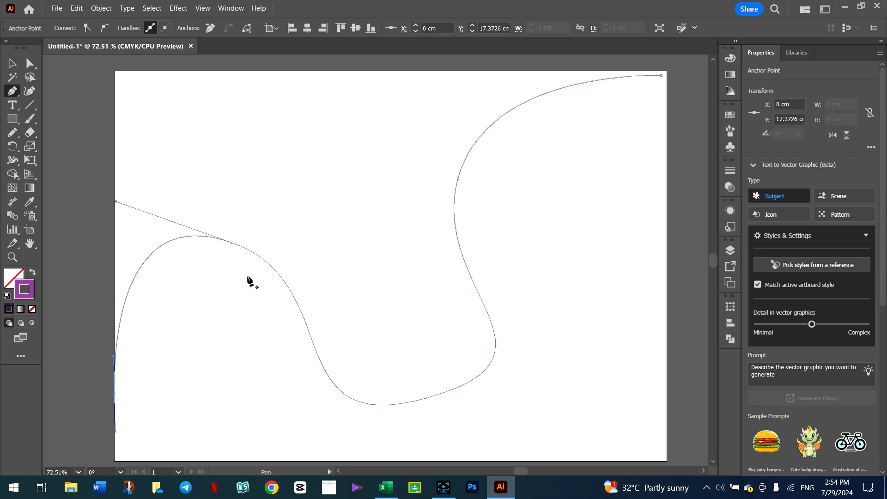
{"action": "left_click", "coordinate": [661, 154]}
{"action": "left_click_drag", "start_coordinate": [514, 136], "coordinate": [385, 79]}
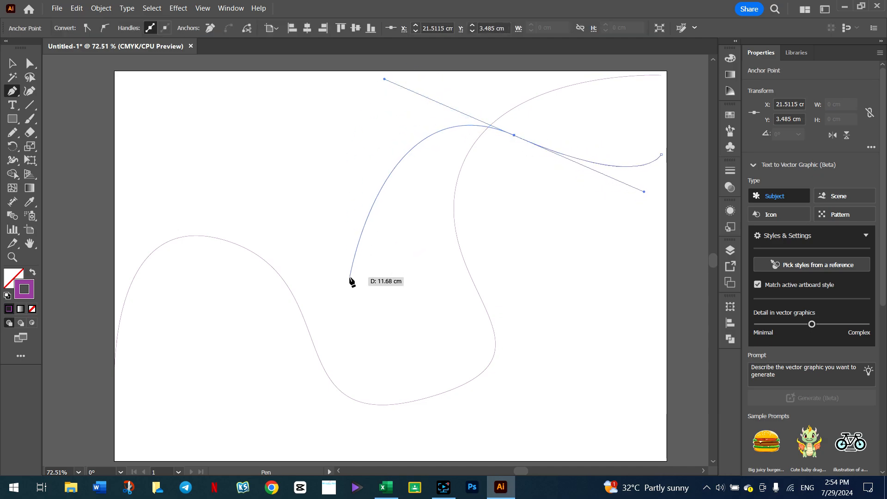
{"action": "left_click_drag", "start_coordinate": [359, 286], "coordinate": [399, 357]}
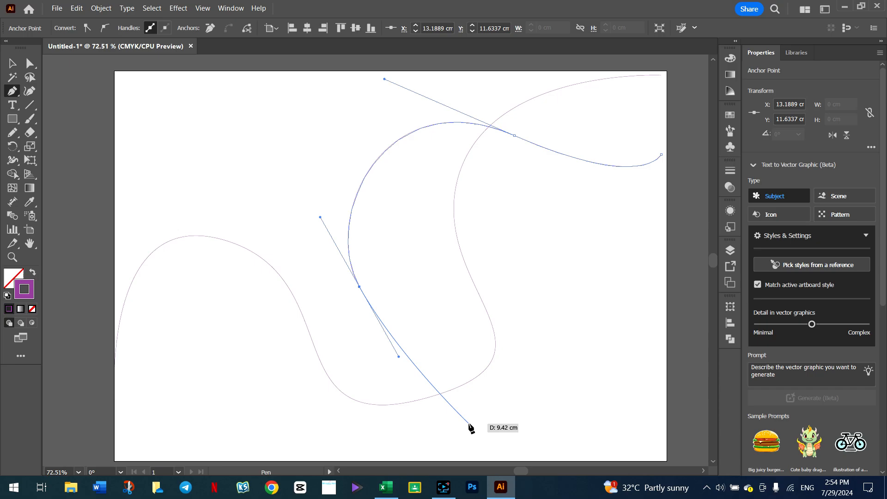
{"action": "left_click_drag", "start_coordinate": [469, 423], "coordinate": [429, 459]}
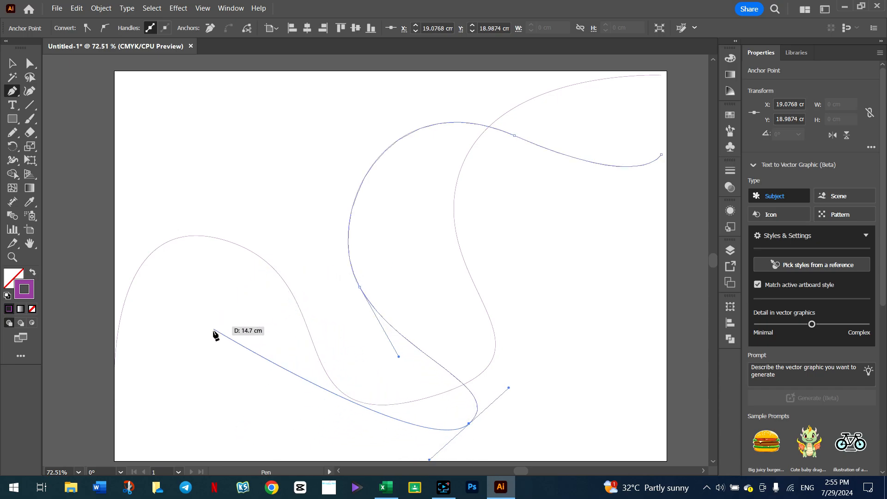
{"action": "left_click", "coordinate": [171, 411]}
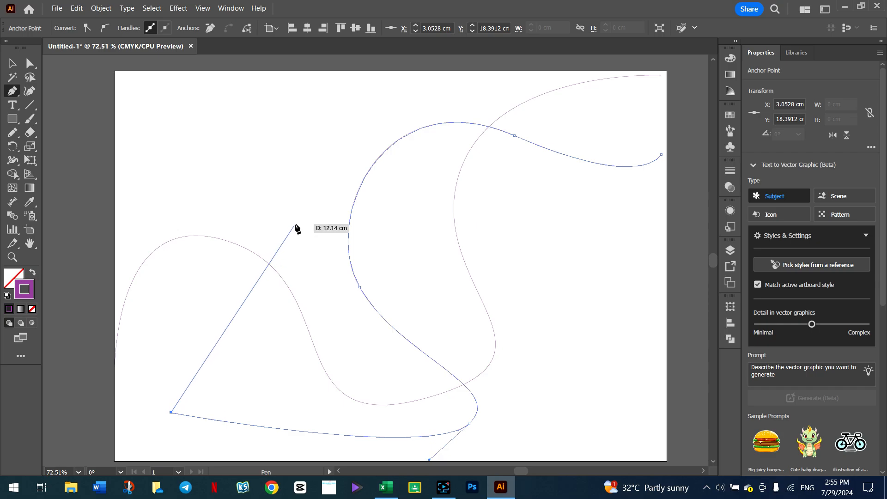
{"action": "left_click_drag", "start_coordinate": [294, 223], "coordinate": [256, 159]}
{"action": "left_click", "coordinate": [165, 297]}
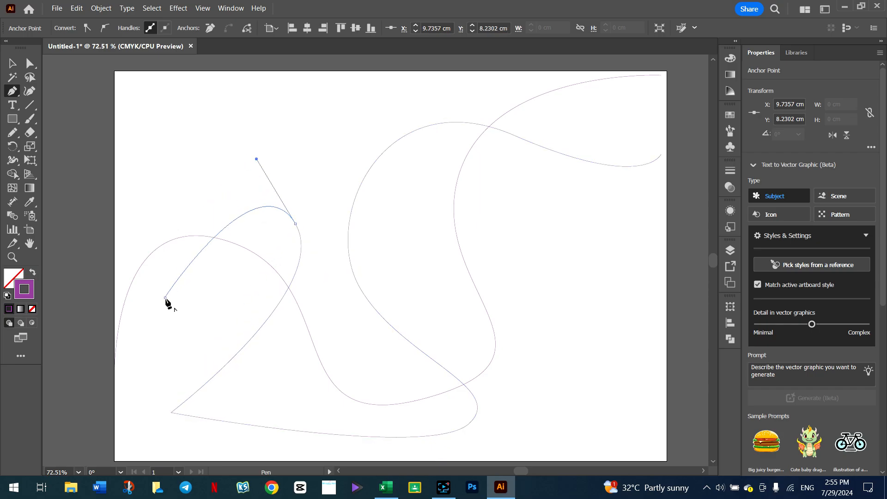
{"action": "key", "text": "v"}
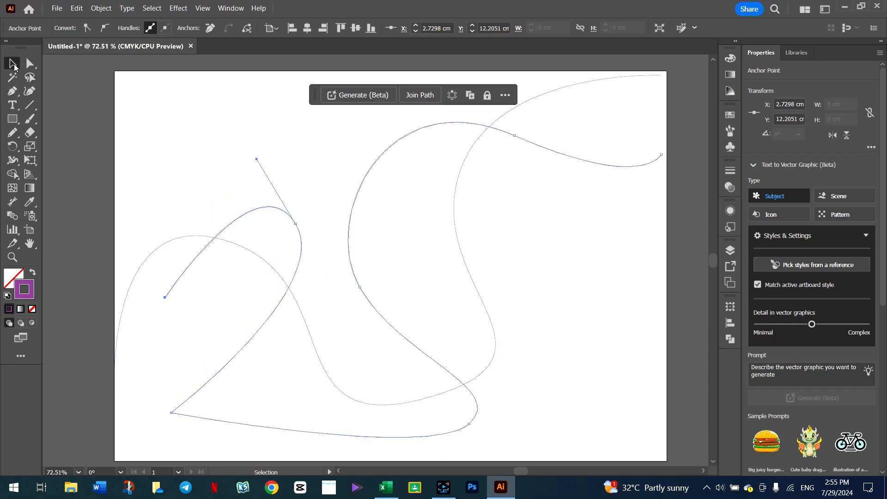
Select both curves, blend them together, and undo the blend
{"action": "left_click", "coordinate": [291, 137]}
{"action": "left_click_drag", "start_coordinate": [232, 159], "coordinate": [361, 410]}
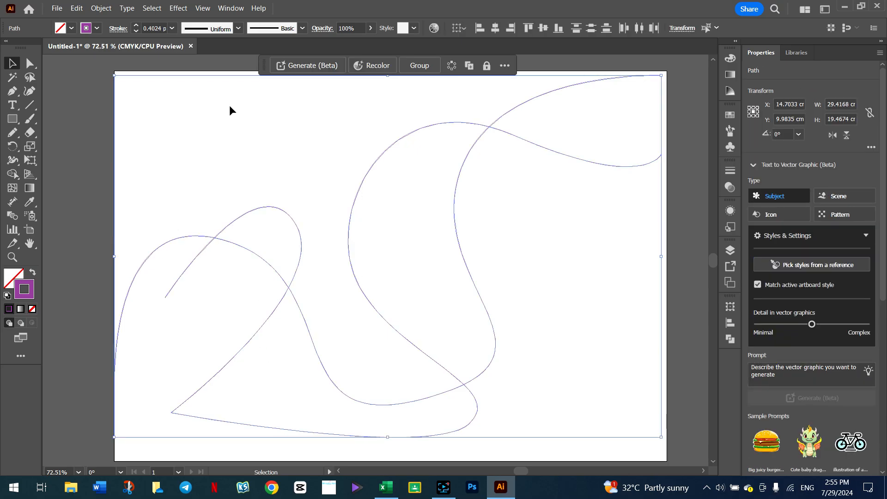
{"action": "left_click", "coordinate": [101, 8]}
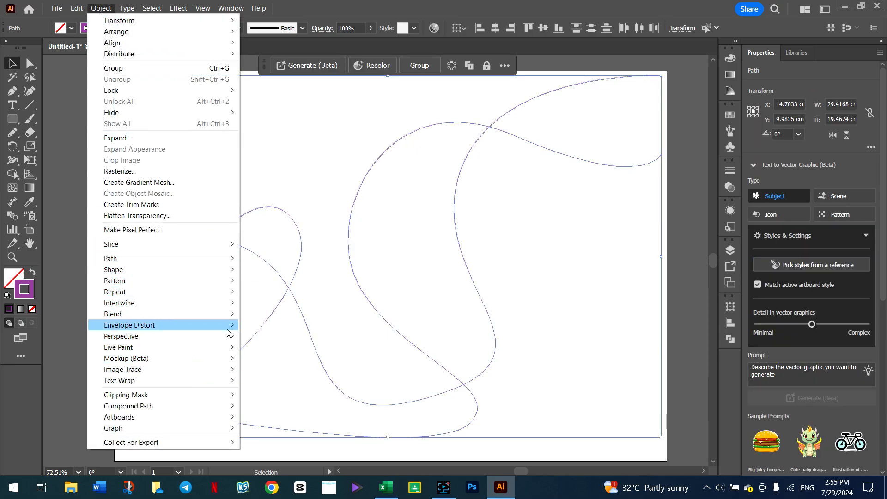
{"action": "mouse_move", "coordinate": [225, 318]}
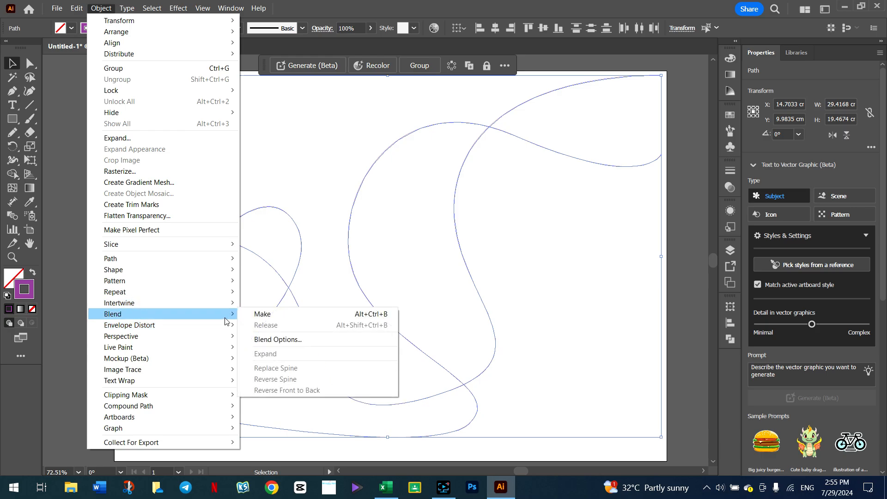
{"action": "left_click", "coordinate": [283, 315]}
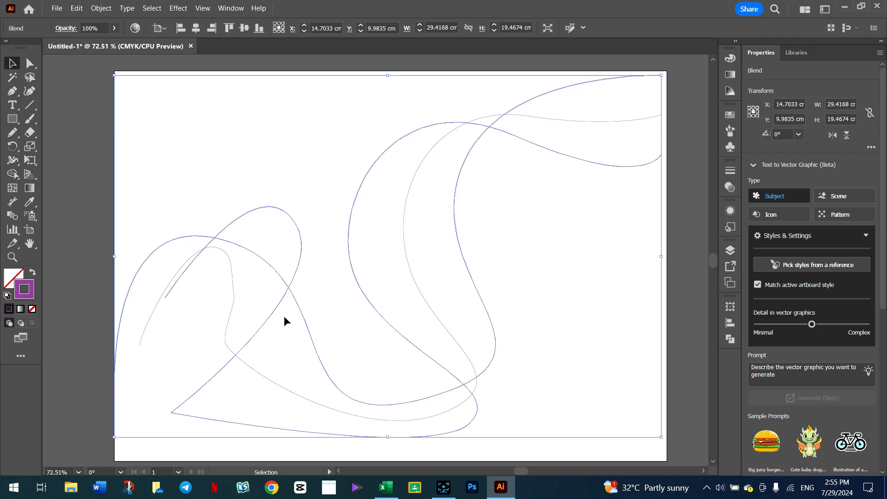
{"action": "key", "text": "ctrl+z"}
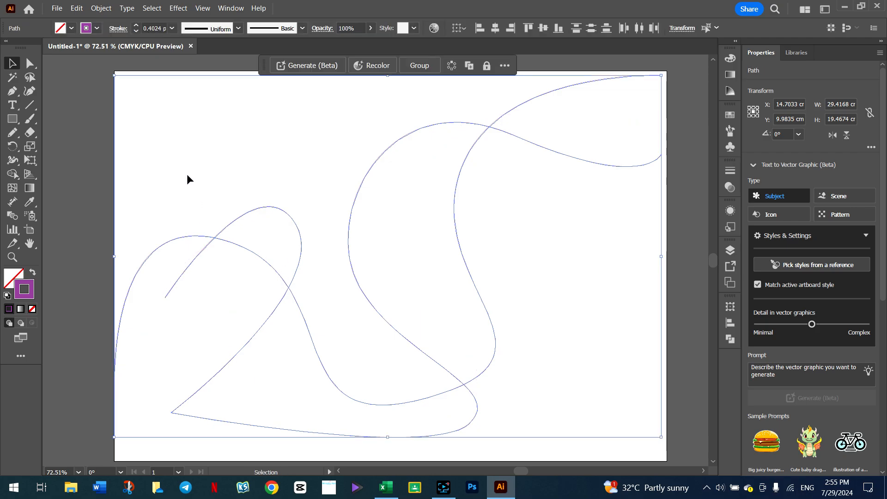
Select both curves again and make a blend between them
{"action": "left_click_drag", "start_coordinate": [193, 161], "coordinate": [349, 392]}
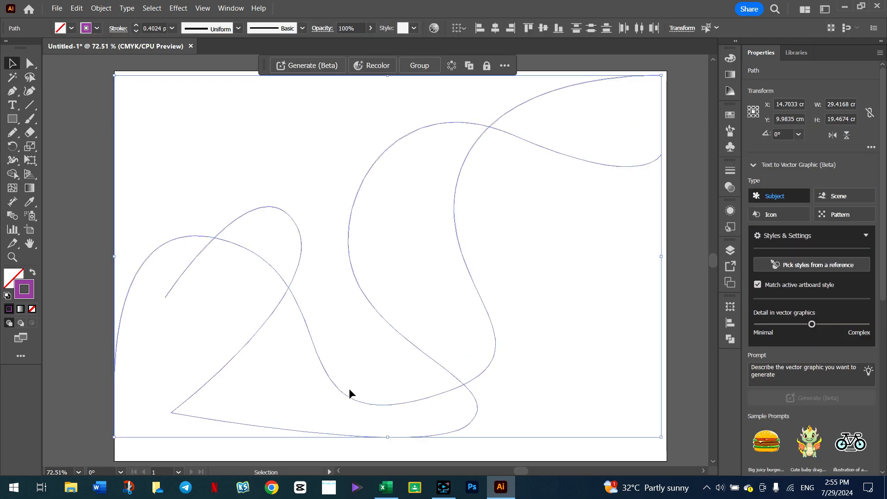
{"action": "left_click", "coordinate": [101, 8]}
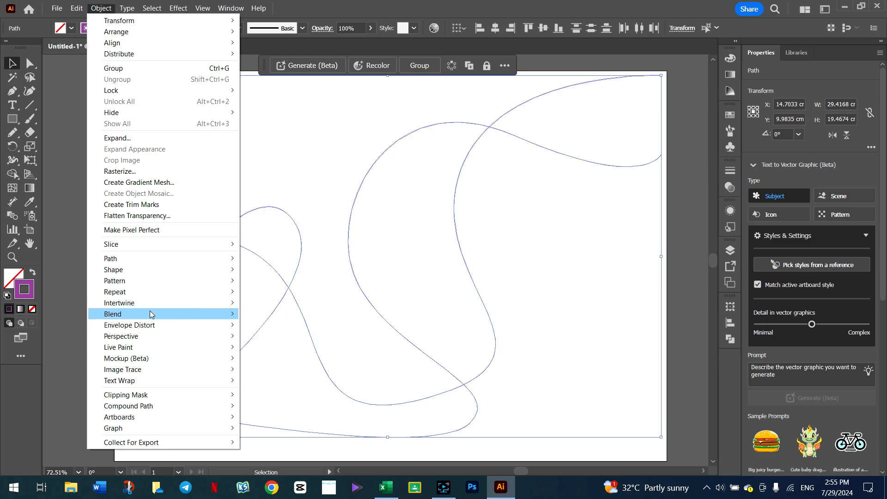
{"action": "mouse_move", "coordinate": [156, 314]}
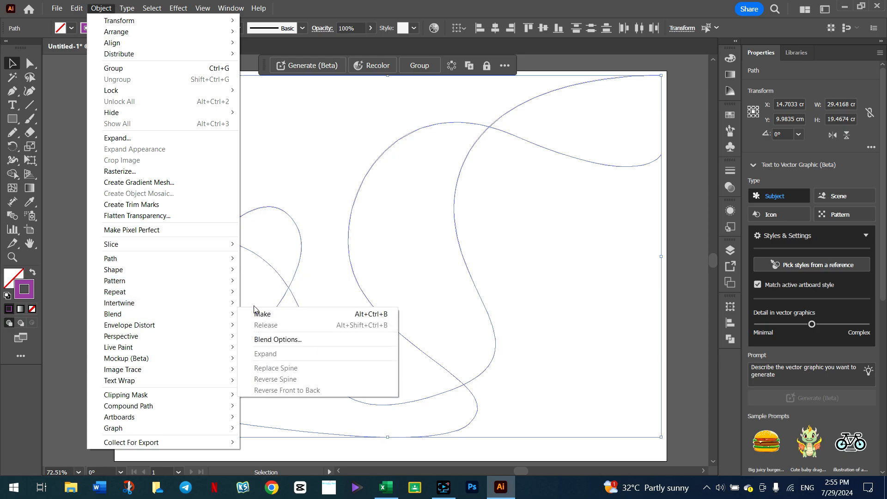
{"action": "left_click", "coordinate": [258, 314]}
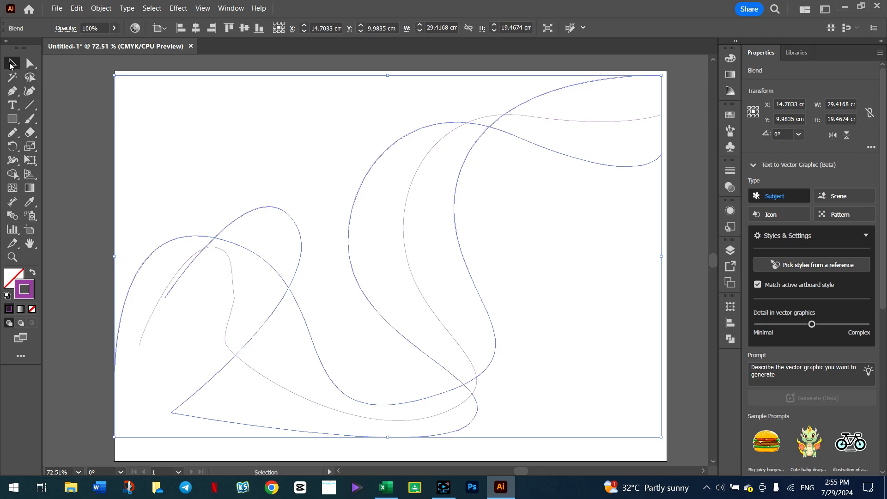
Select the blended curves and delete them to clear the artboard
{"action": "left_click", "coordinate": [464, 206]}
{"action": "left_click_drag", "start_coordinate": [609, 162], "coordinate": [224, 359]}
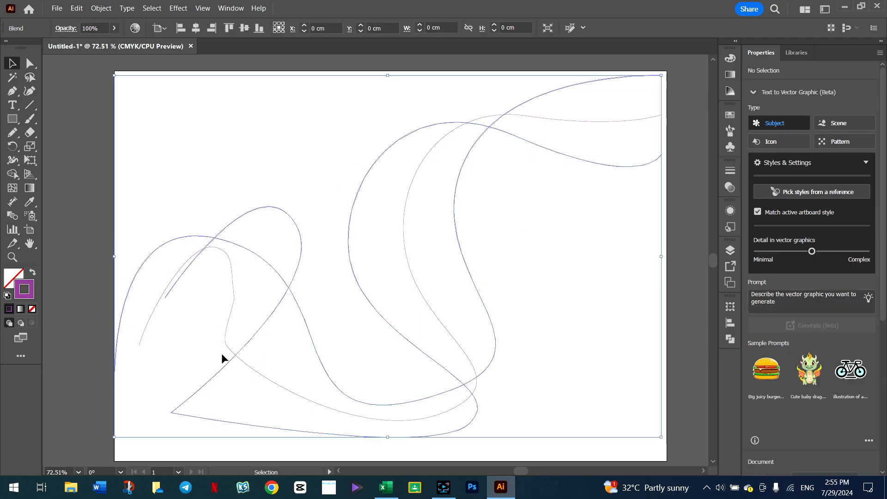
{"action": "key", "text": "Delete"}
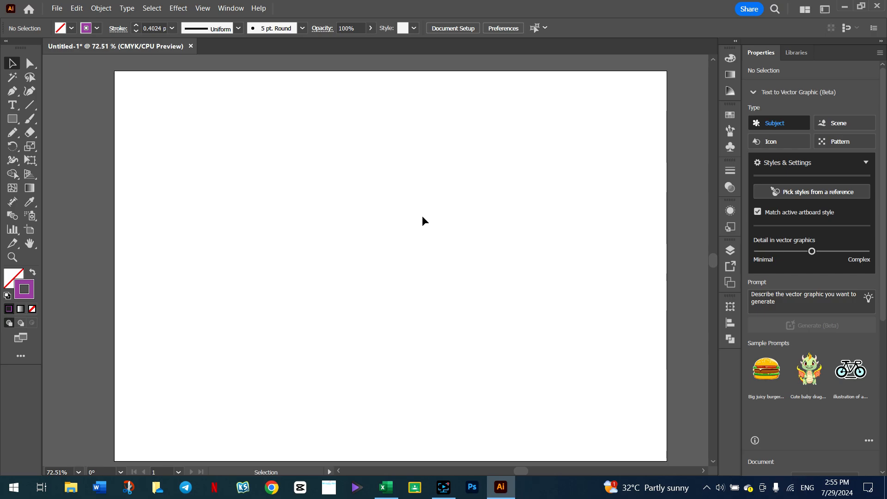
Draw a flowing open Pen path from the artboard's top-right corner through three smooth bends, ending just beyond the left edge
{"action": "left_click", "coordinate": [12, 94]}
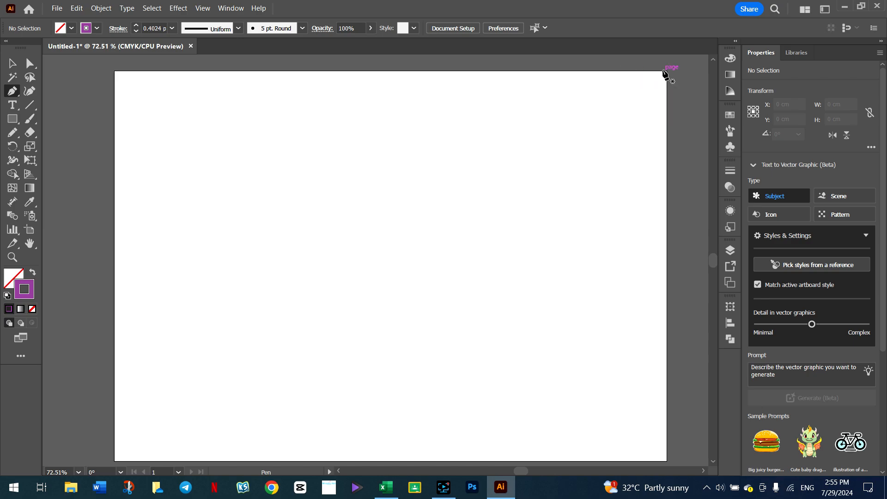
{"action": "left_click", "coordinate": [666, 71]}
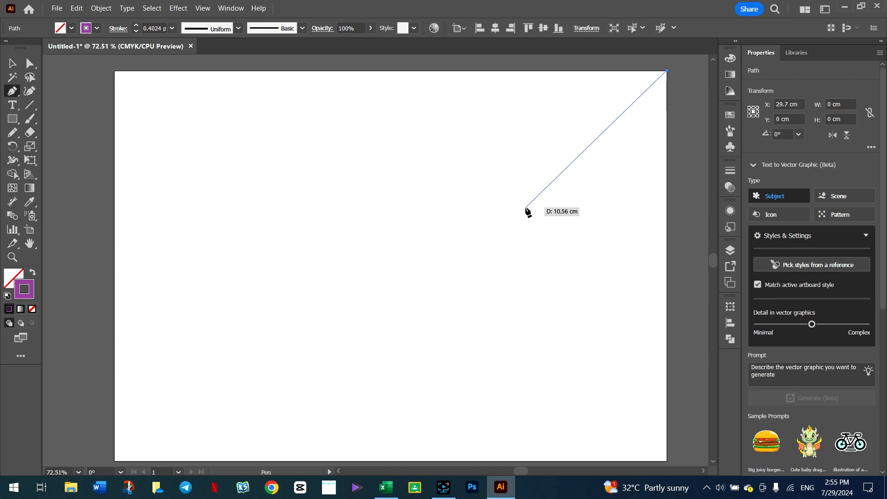
{"action": "left_click_drag", "start_coordinate": [508, 188], "coordinate": [536, 305]}
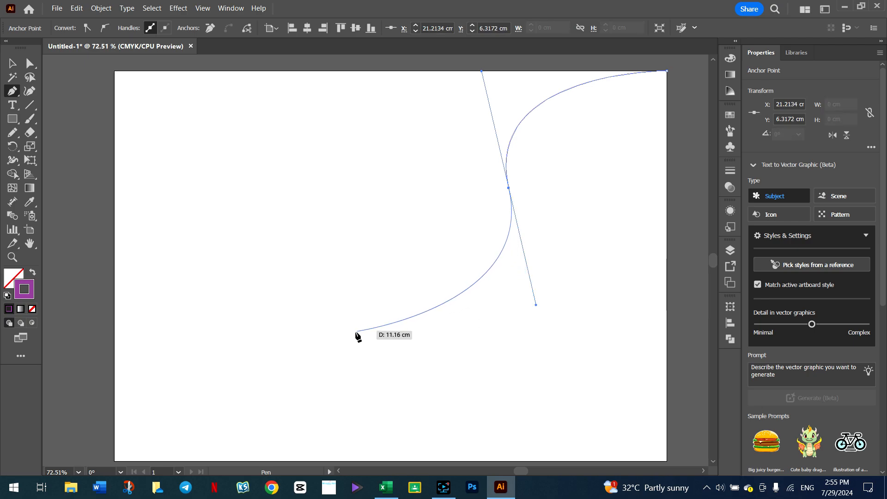
{"action": "left_click_drag", "start_coordinate": [351, 292], "coordinate": [293, 273]}
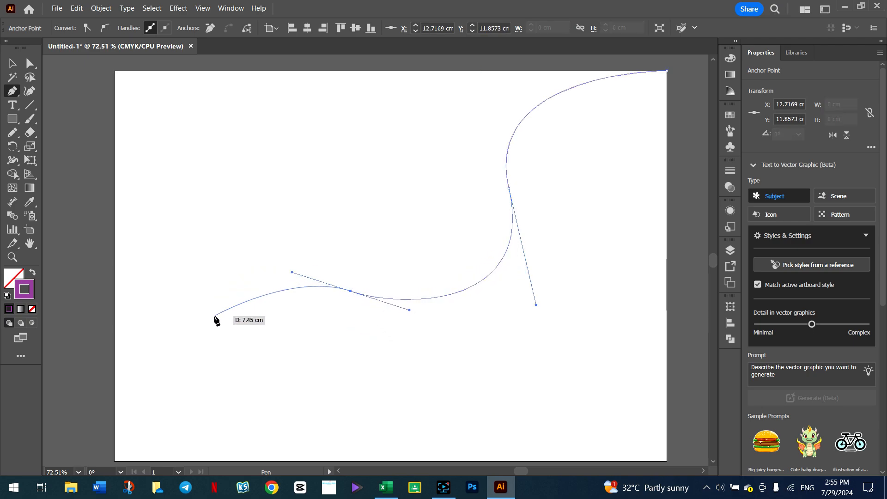
{"action": "left_click_drag", "start_coordinate": [193, 335], "coordinate": [166, 411]}
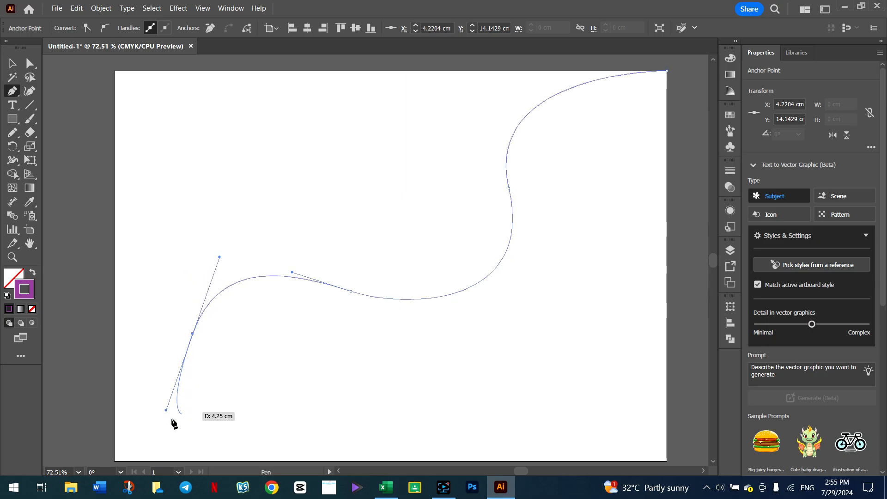
{"action": "left_click", "coordinate": [86, 363]}
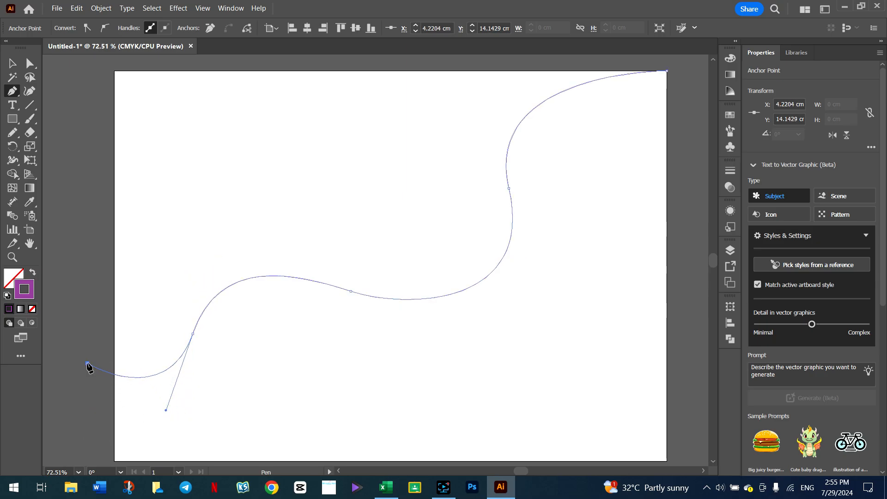
{"action": "key", "text": "Escape"}
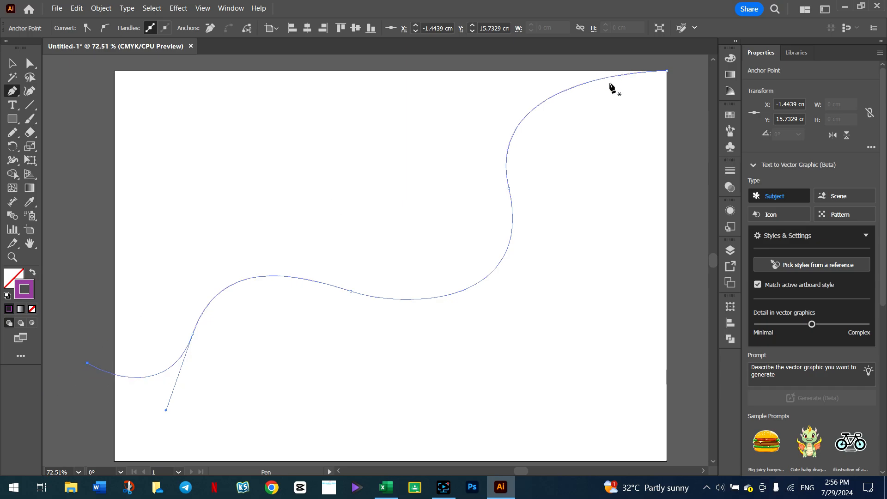
Change the wavy path's stroke colour to bright yellow
{"action": "double_click", "coordinate": [30, 287]}
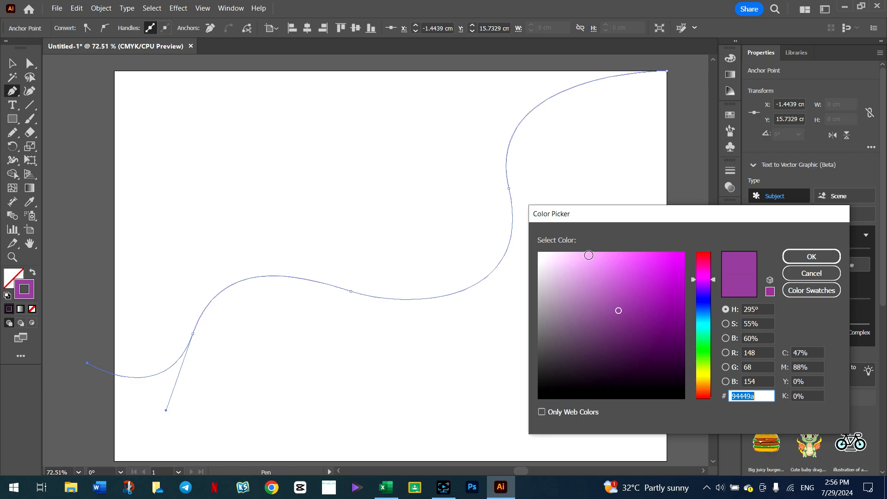
{"action": "left_click_drag", "start_coordinate": [710, 283], "coordinate": [703, 373]}
{"action": "left_click", "coordinate": [681, 260]}
{"action": "left_click", "coordinate": [811, 257]}
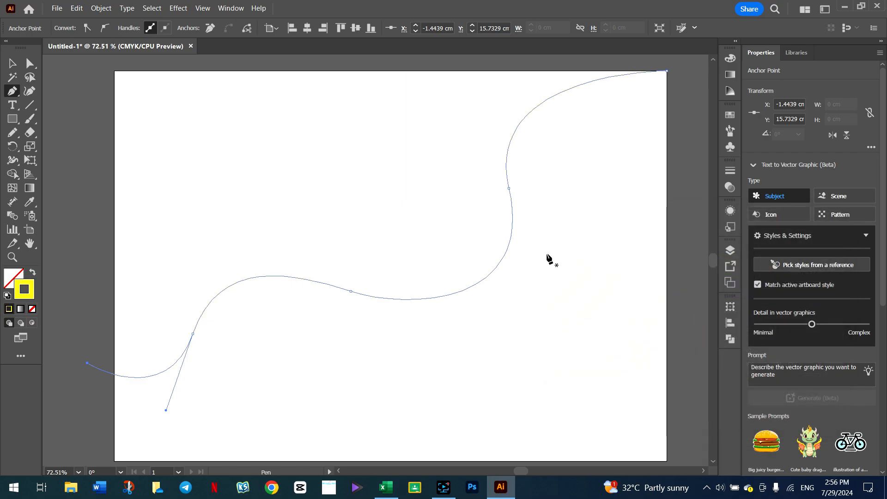
{"action": "left_click", "coordinate": [14, 78]}
{"action": "left_click", "coordinate": [14, 65]}
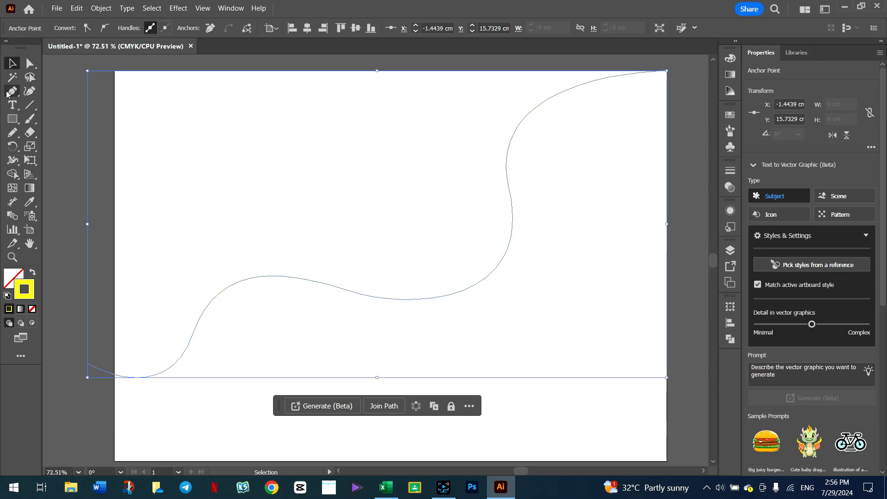
Draw a second, more strongly waving yellow Pen path from near the artboard's upper right edge, across the first, to just past the left edge
{"action": "left_click", "coordinate": [11, 90]}
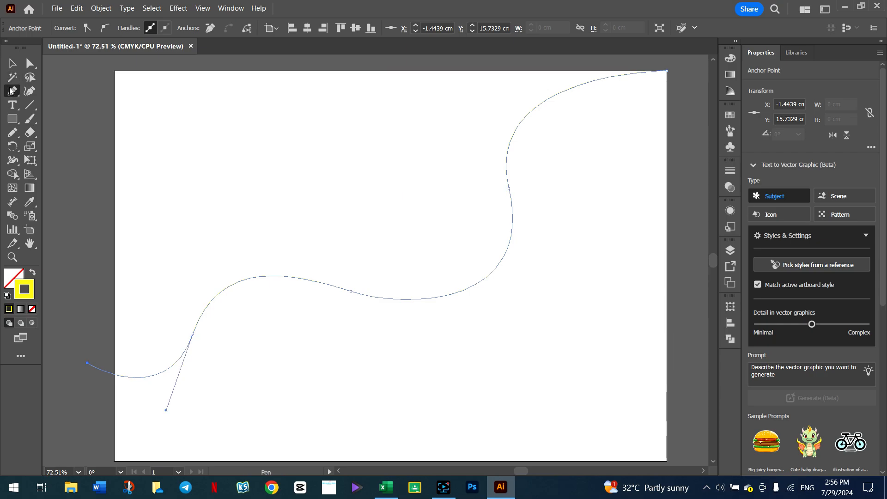
{"action": "left_click", "coordinate": [663, 126]}
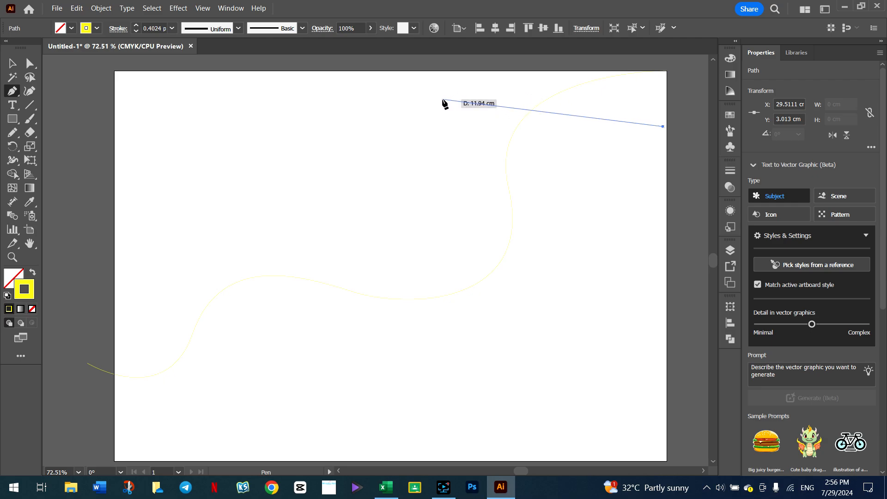
{"action": "left_click_drag", "start_coordinate": [442, 99], "coordinate": [404, 151]}
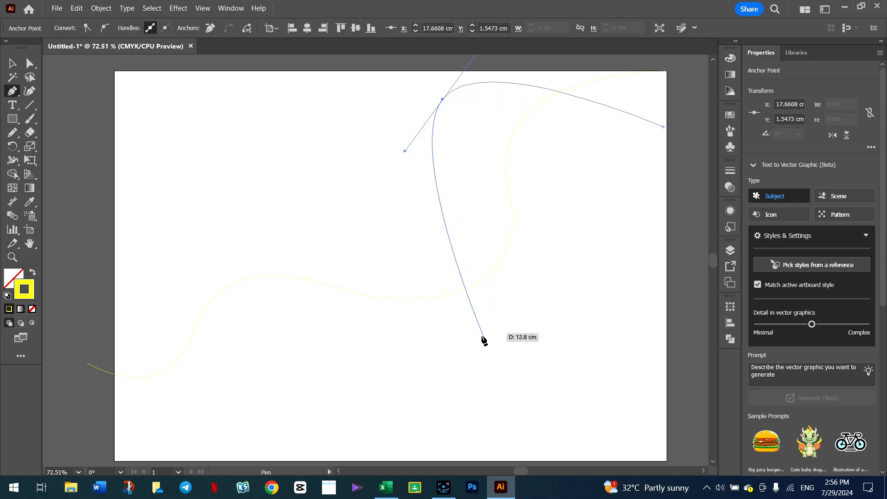
{"action": "left_click", "coordinate": [466, 352]}
{"action": "left_click_drag", "start_coordinate": [459, 354], "coordinate": [331, 384]}
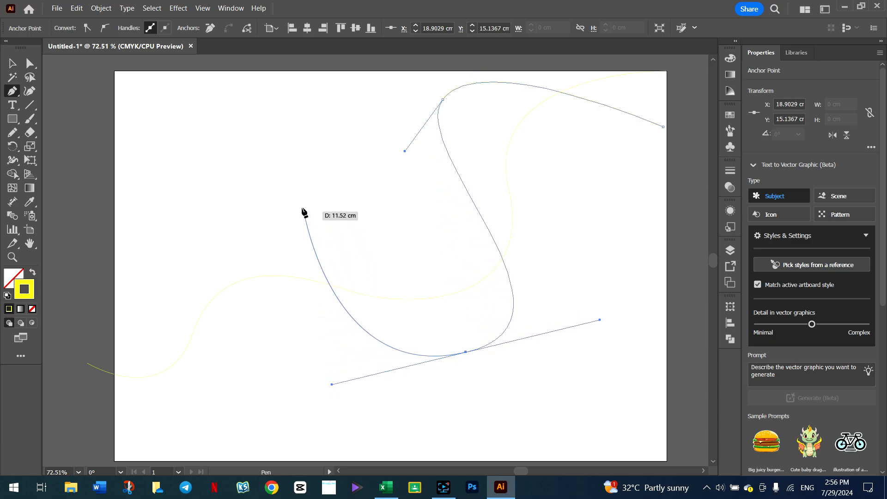
{"action": "left_click_drag", "start_coordinate": [296, 191], "coordinate": [222, 171]}
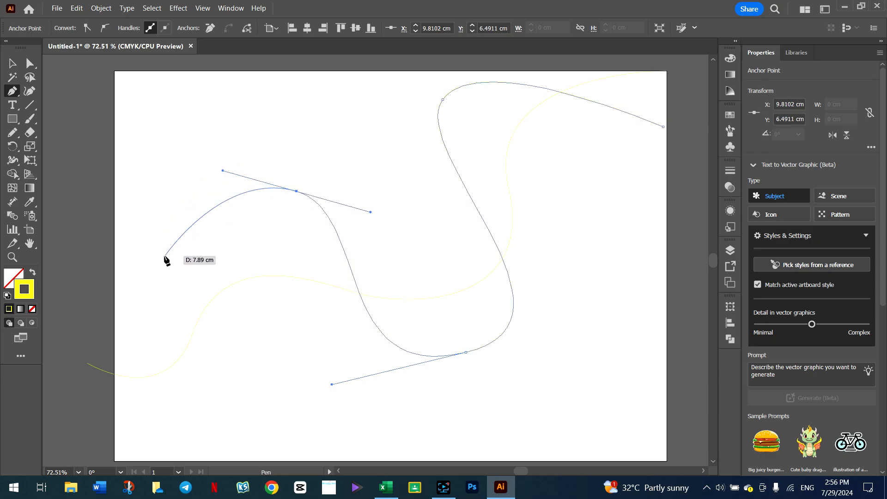
{"action": "left_click_drag", "start_coordinate": [242, 378], "coordinate": [194, 413]}
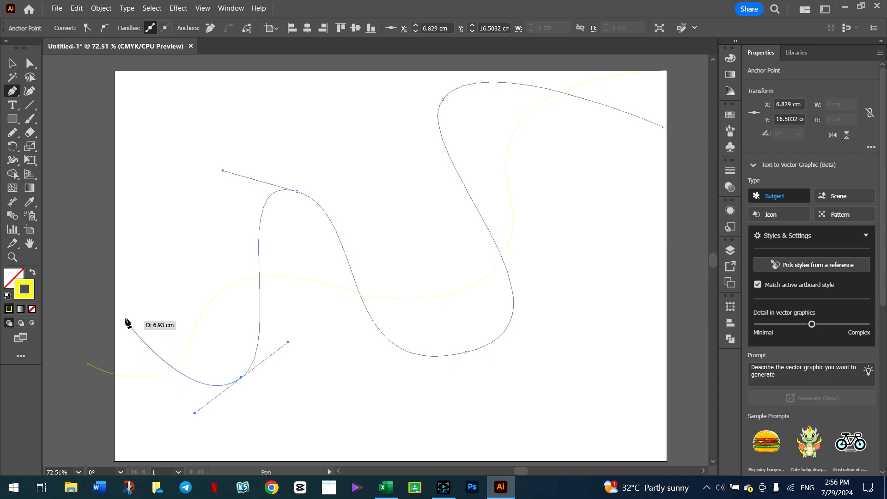
{"action": "left_click_drag", "start_coordinate": [111, 270], "coordinate": [99, 245]}
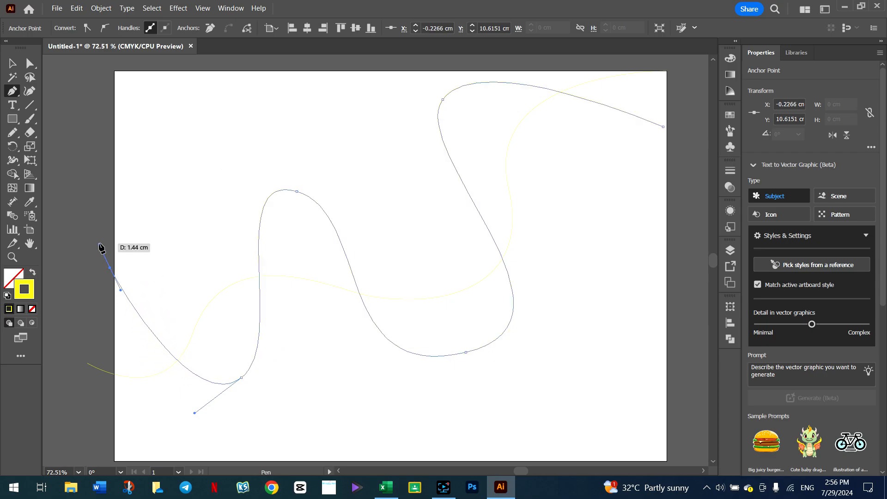
End the second, more strongly waving path and change its stroke colour to magenta (dc07ed)
{"action": "key", "text": "Escape"}
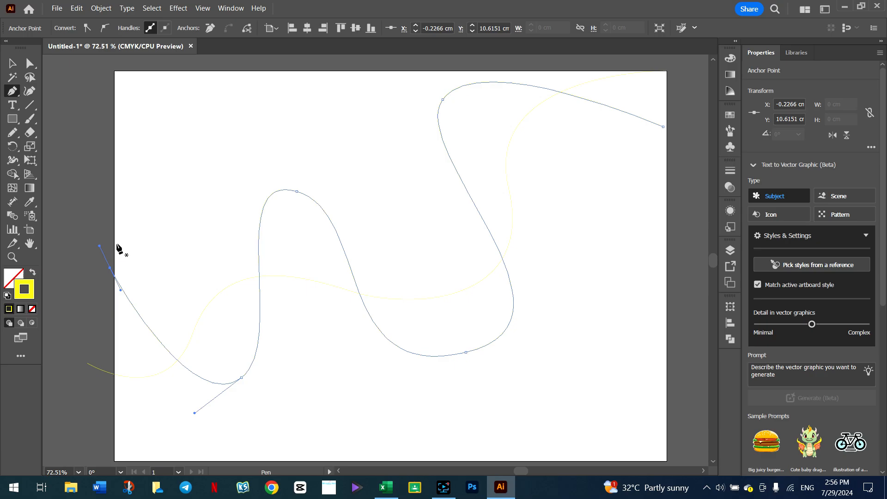
{"action": "left_click", "coordinate": [13, 64]}
{"action": "left_click", "coordinate": [146, 109]}
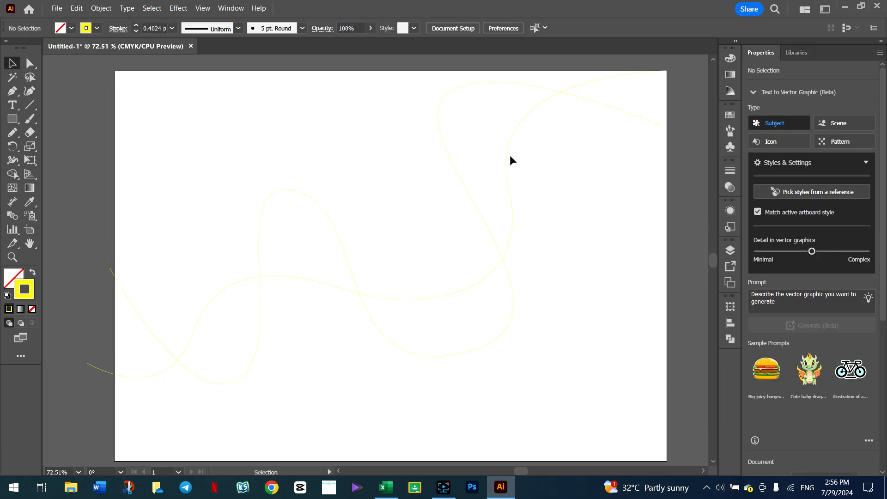
{"action": "left_click", "coordinate": [511, 288]}
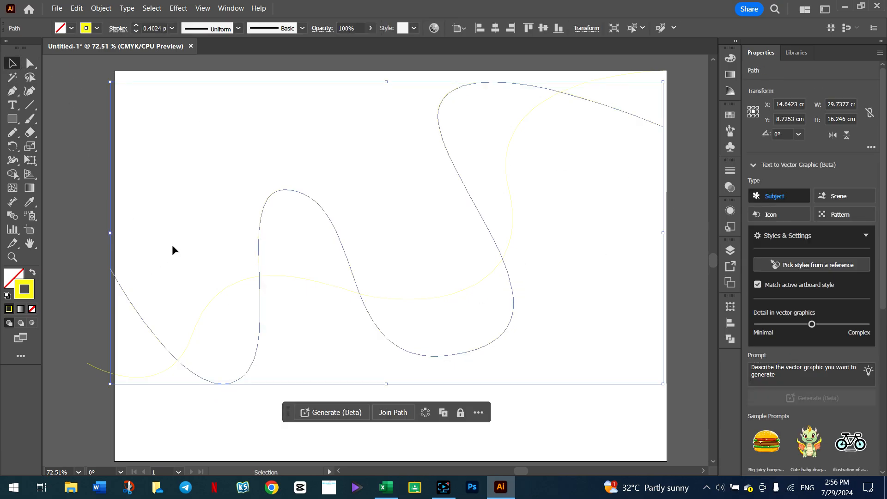
{"action": "double_click", "coordinate": [30, 290]}
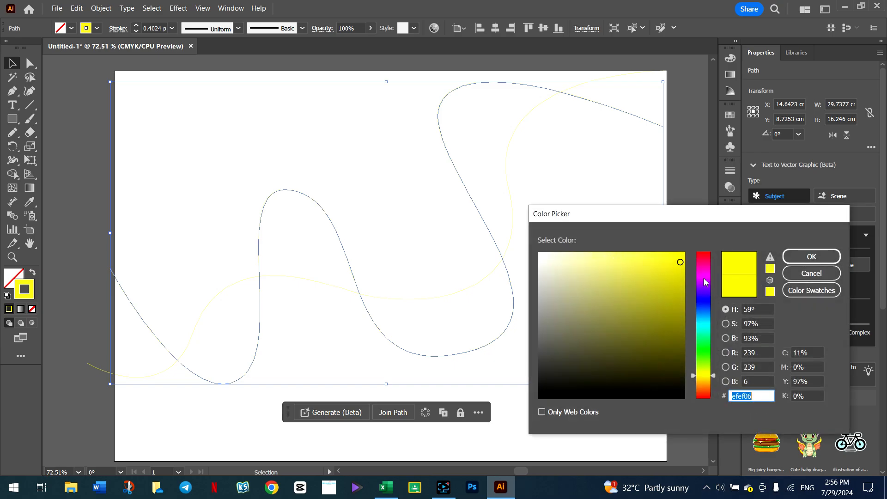
{"action": "left_click", "coordinate": [703, 280]}
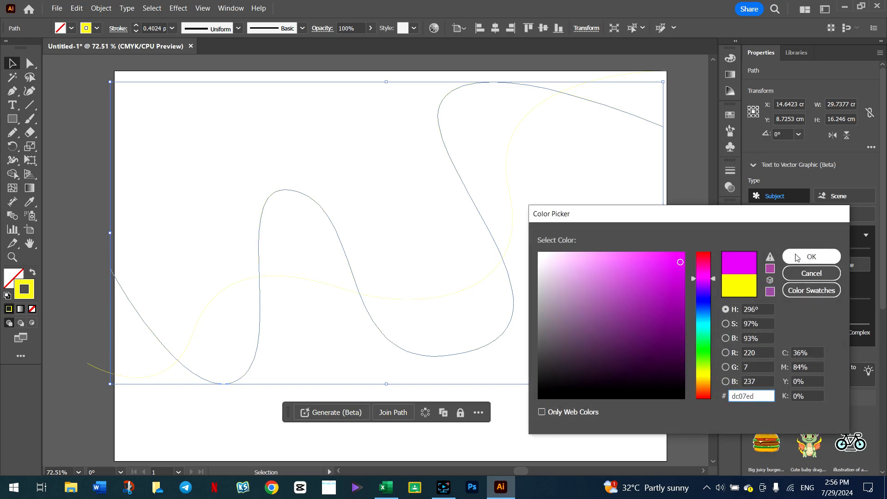
{"action": "left_click", "coordinate": [811, 257]}
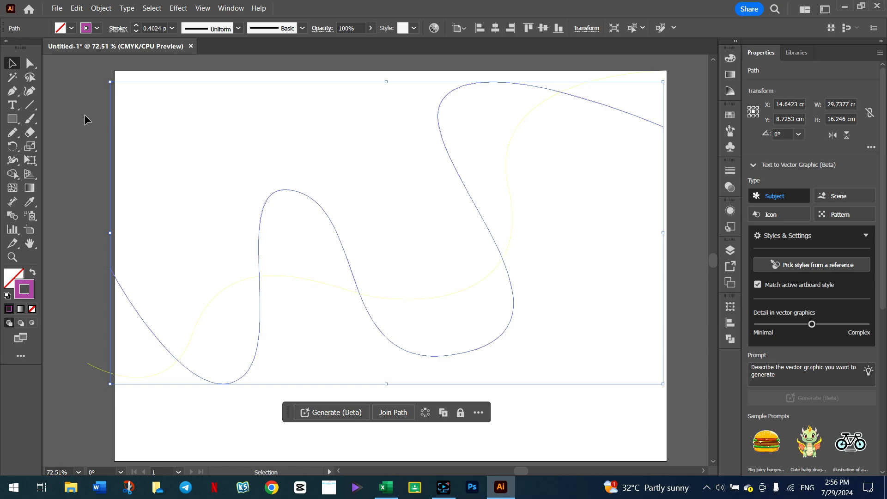
Select both the yellow and the magenta path and make a blend between them
{"action": "left_click", "coordinate": [504, 189]}
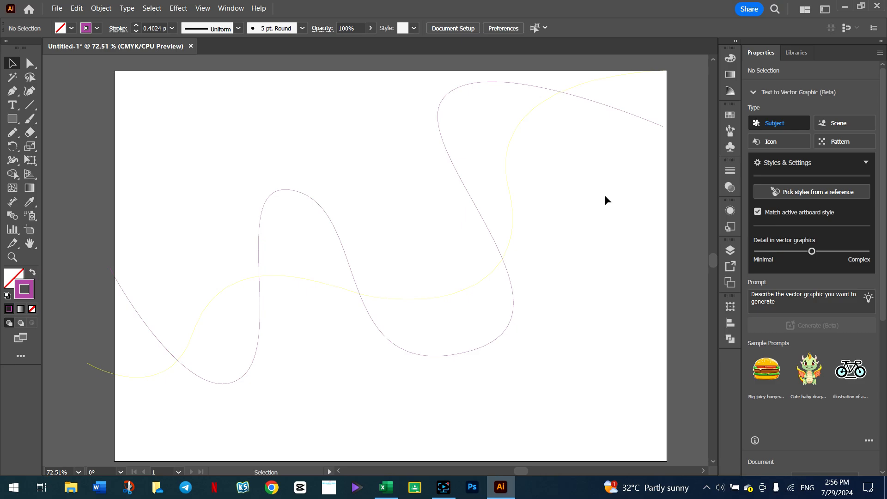
{"action": "left_click_drag", "start_coordinate": [593, 187], "coordinate": [412, 266]}
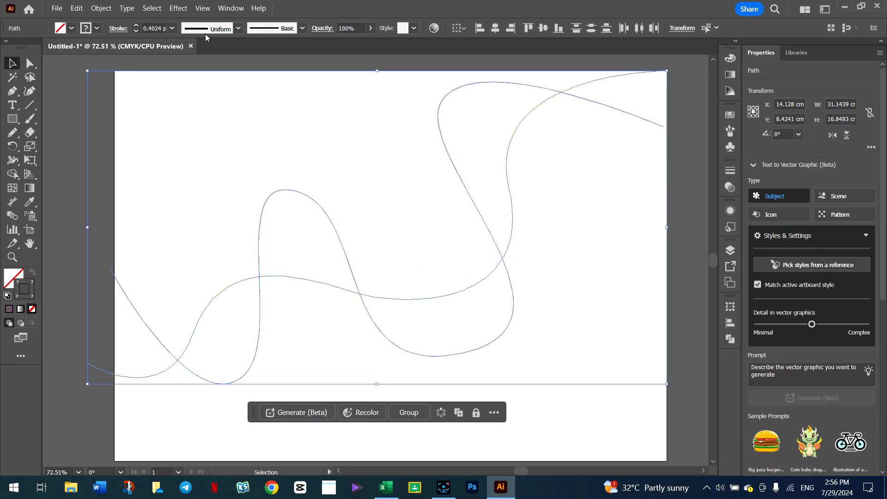
{"action": "left_click", "coordinate": [102, 8]}
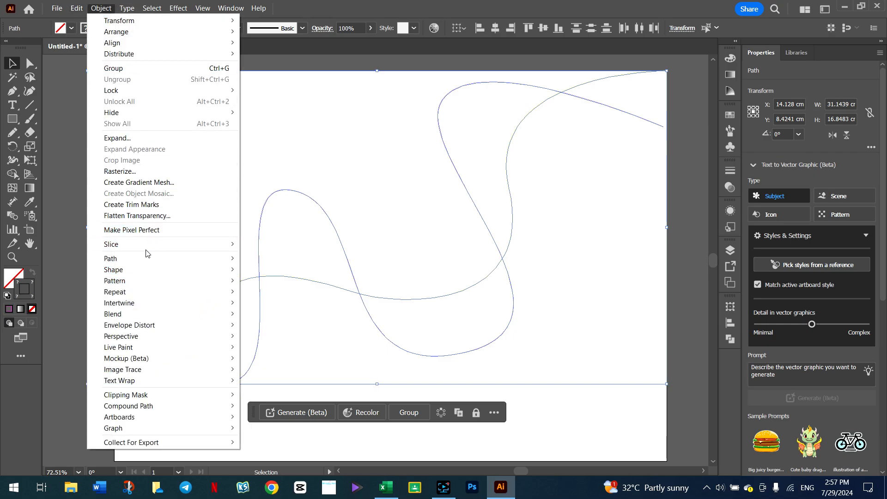
{"action": "mouse_move", "coordinate": [220, 313]}
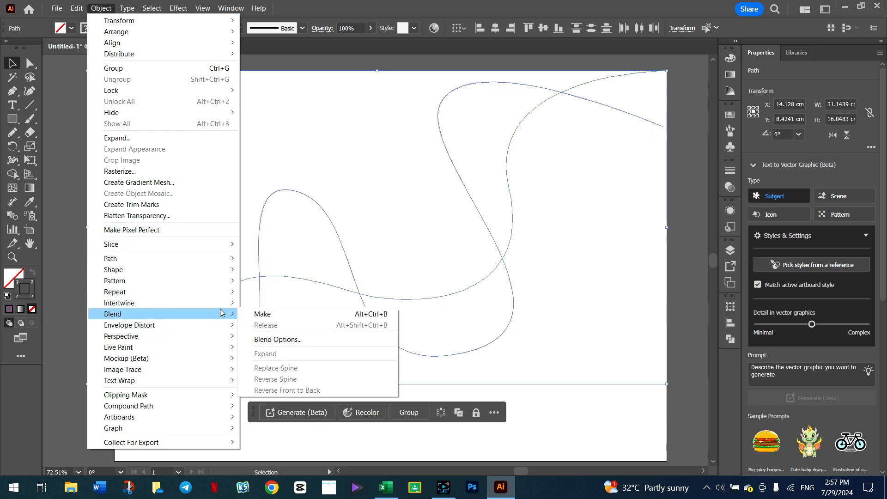
{"action": "left_click", "coordinate": [255, 313]}
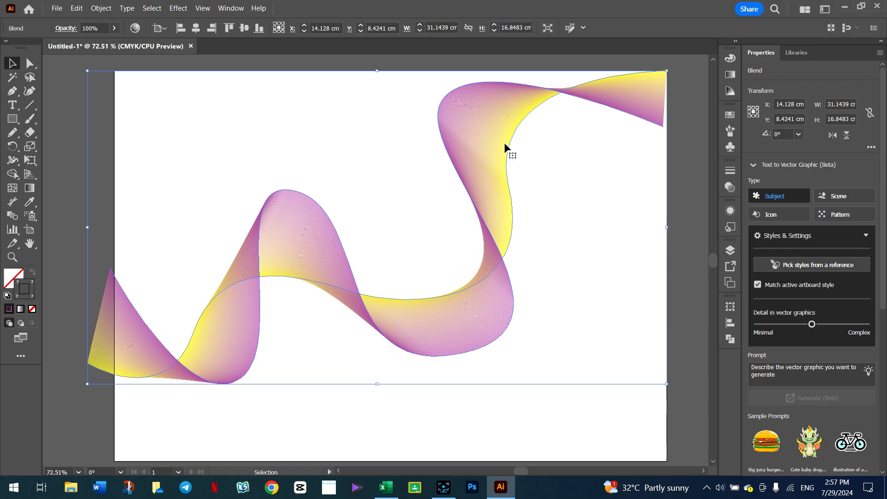
{"action": "left_click", "coordinate": [641, 273]}
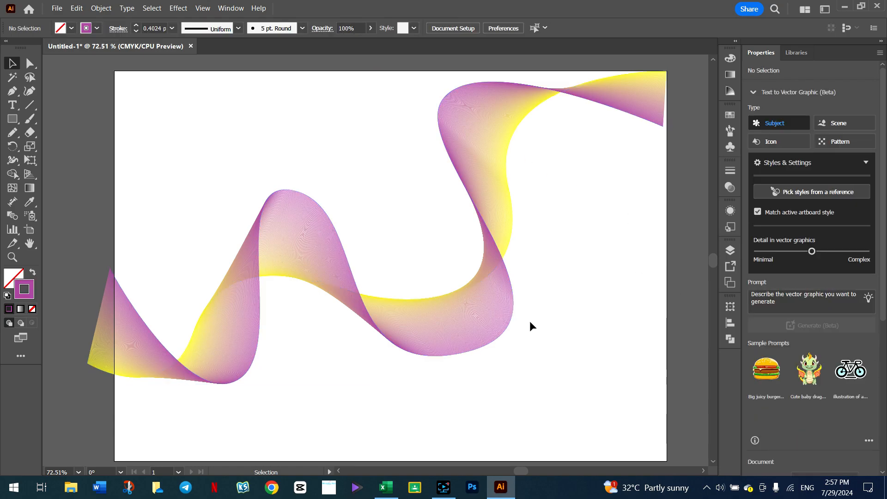
Move the blended ribbon about 0.7 cm to the right and 0.4 cm down on the artboard
{"action": "left_click_drag", "start_coordinate": [605, 197], "coordinate": [511, 268]}
{"action": "left_click", "coordinate": [524, 412]}
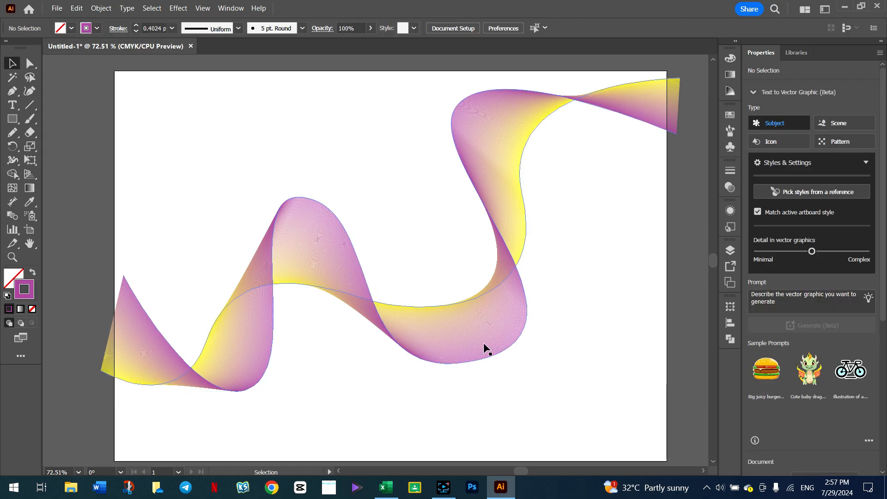
{"action": "left_click", "coordinate": [477, 344]}
{"action": "left_click", "coordinate": [590, 409]}
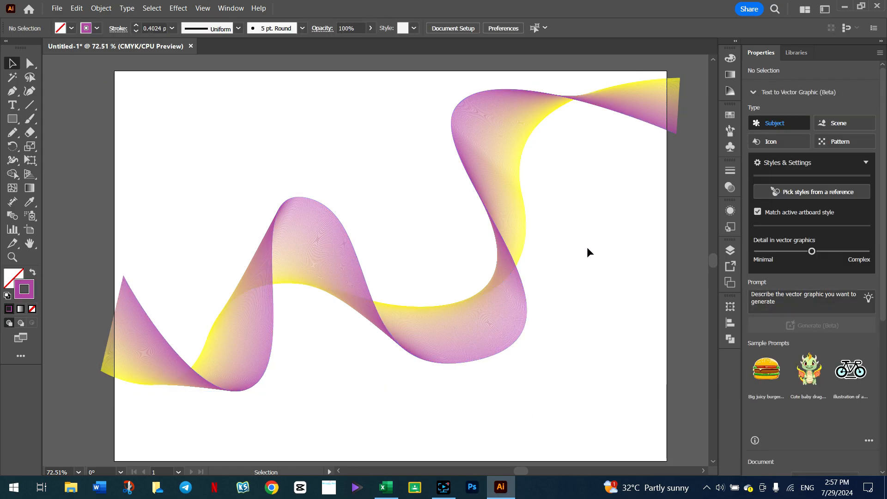
Lower the opacity of the blended ribbon to 62%
{"action": "left_click_drag", "start_coordinate": [513, 291], "coordinate": [373, 332]}
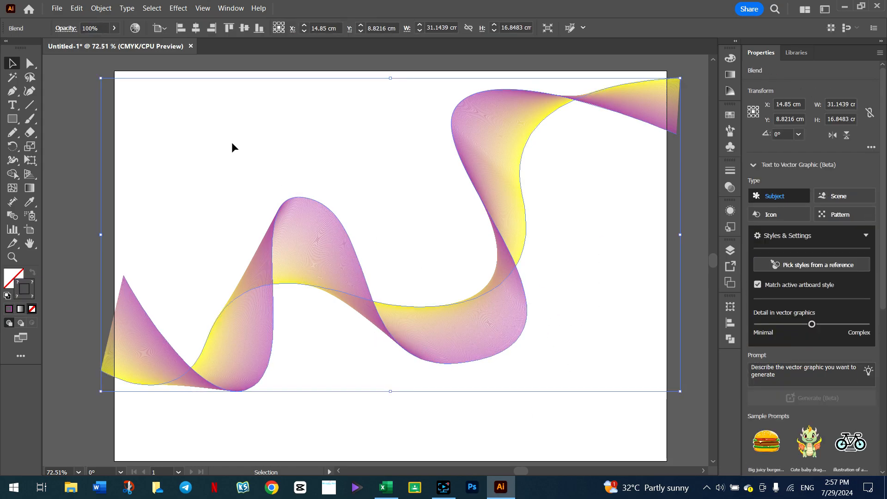
{"action": "left_click", "coordinate": [113, 28]}
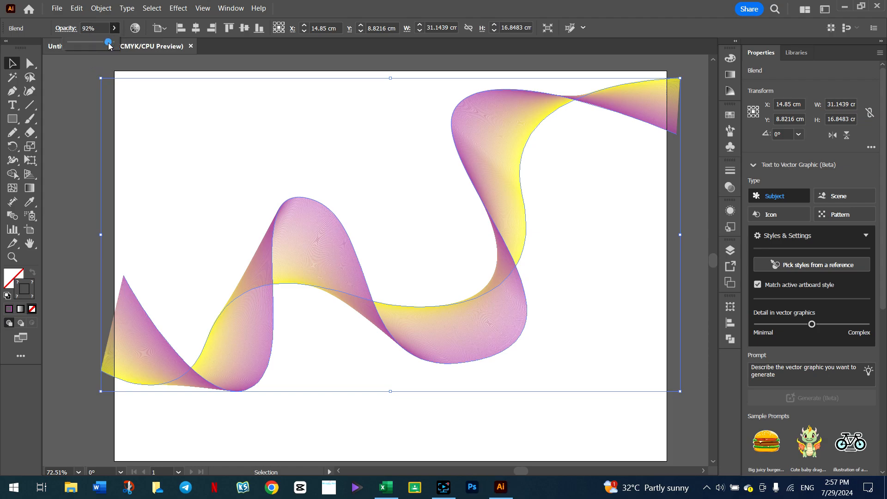
{"action": "left_click_drag", "start_coordinate": [102, 45], "coordinate": [89, 47]}
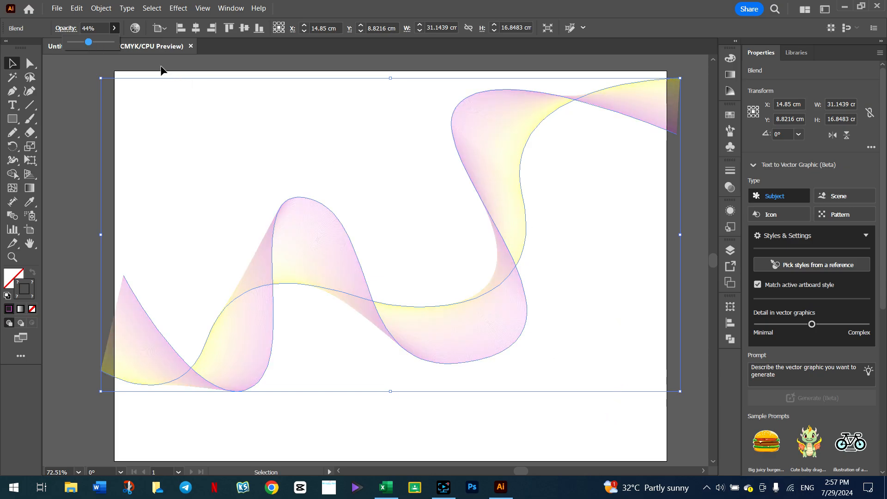
{"action": "left_click", "coordinate": [150, 75]}
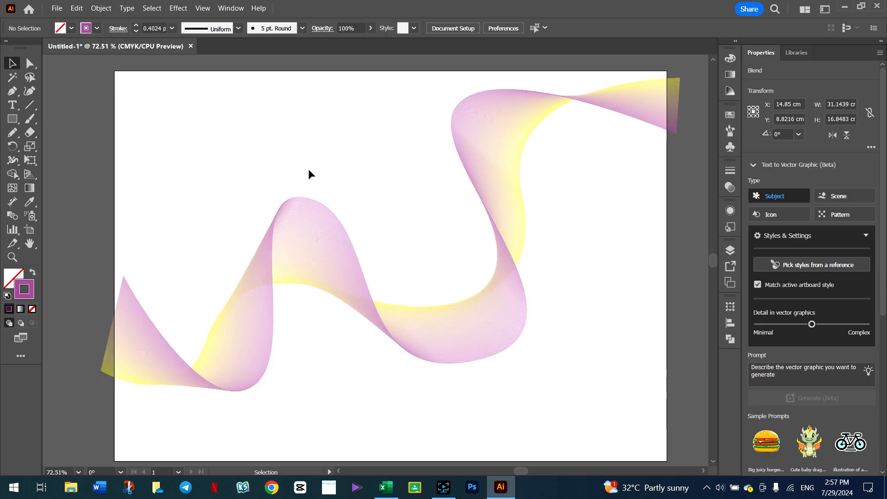
{"action": "left_click", "coordinate": [502, 249]}
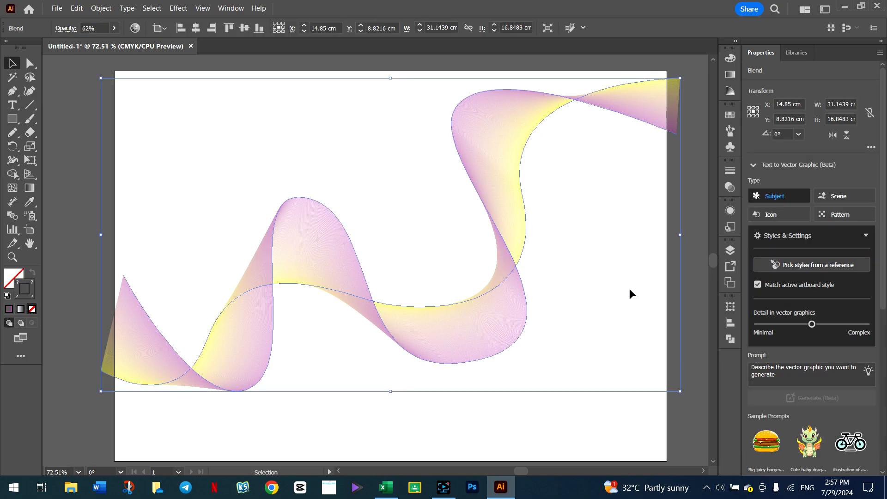
{"action": "left_click", "coordinate": [639, 296]}
Duplicate the blended ribbon straight down by about 4.1 cm, overlapping the original
{"action": "left_click", "coordinate": [522, 268]}
{"action": "left_click_drag", "start_coordinate": [514, 277], "coordinate": [515, 352]}
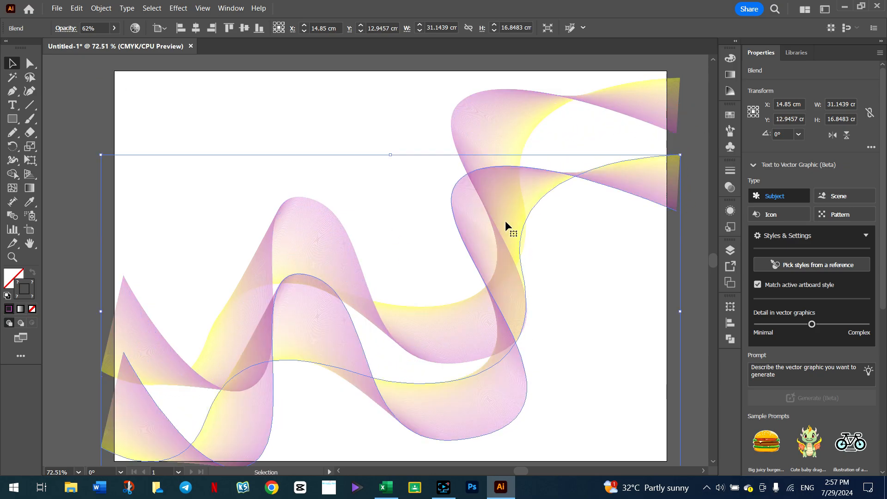
{"action": "left_click", "coordinate": [404, 126]}
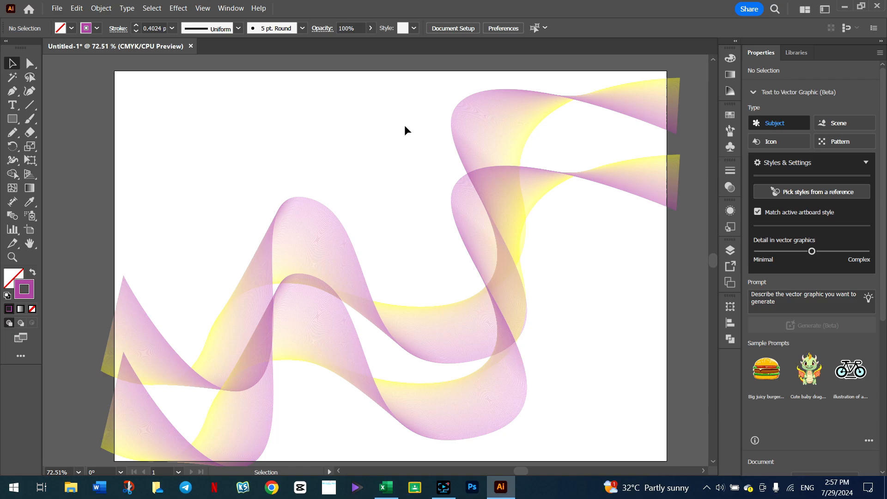
Select the lower ribbon copy and set its Blend Options spacing to Specified Steps with 300 steps
{"action": "left_click", "coordinate": [524, 372]}
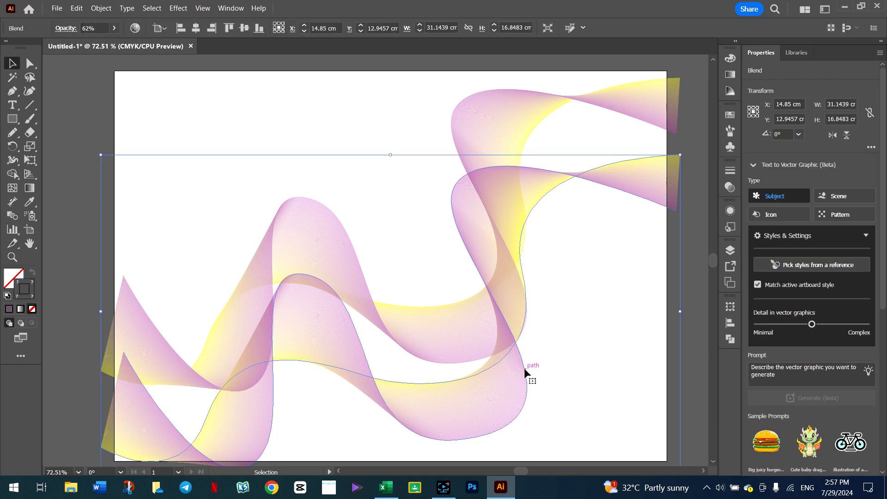
{"action": "left_click_drag", "start_coordinate": [577, 376], "coordinate": [403, 429]}
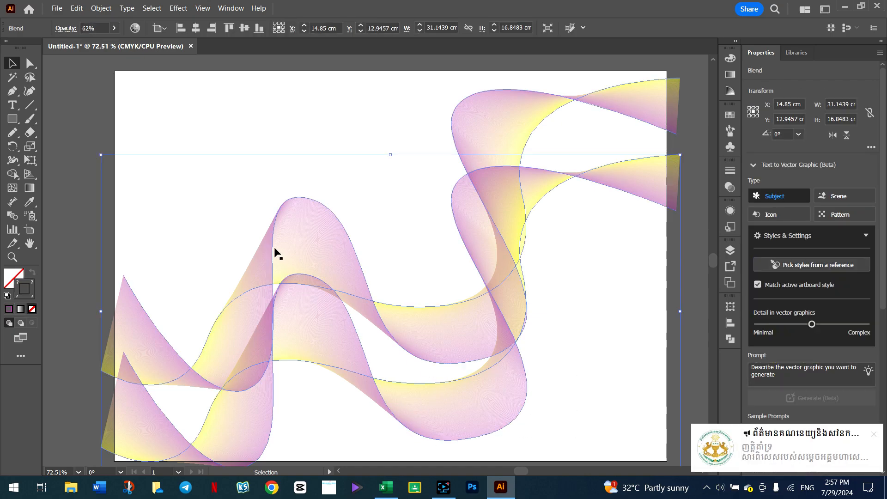
{"action": "left_click", "coordinate": [101, 7]}
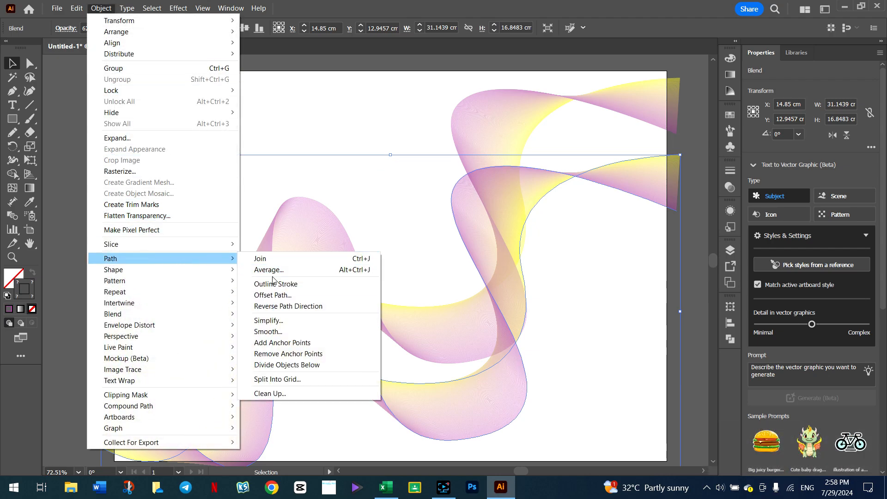
{"action": "mouse_move", "coordinate": [184, 275]}
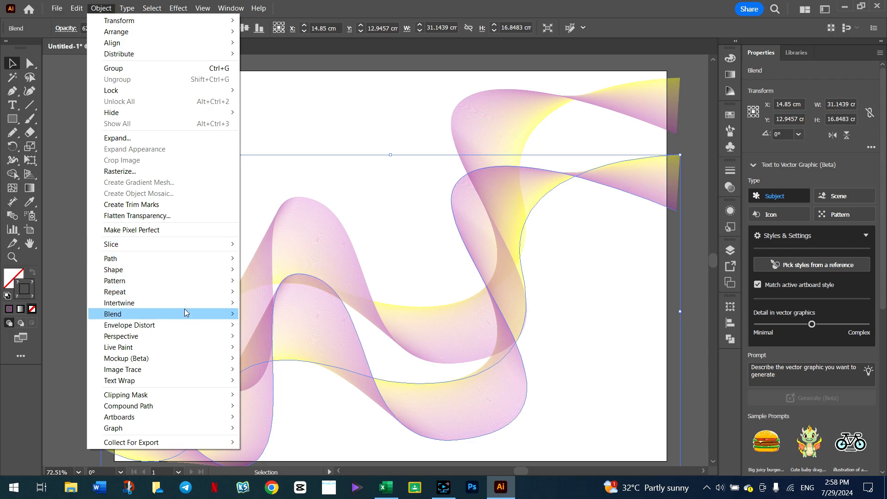
{"action": "mouse_move", "coordinate": [185, 314]}
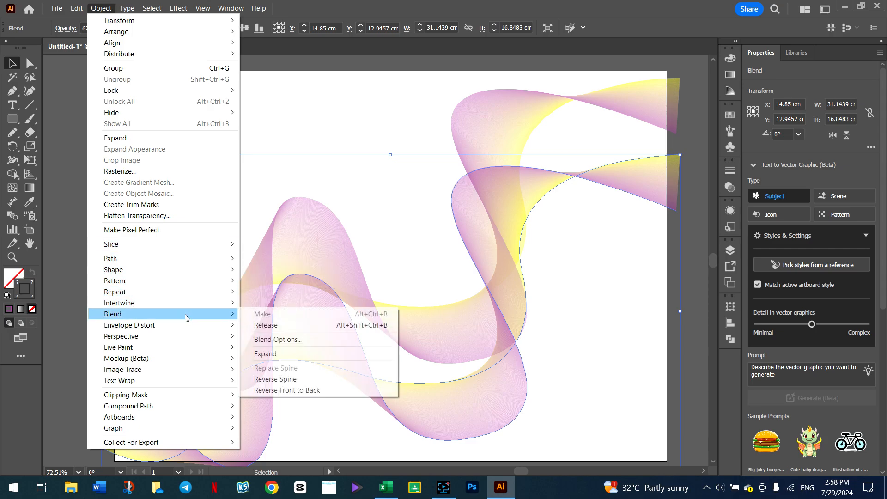
{"action": "left_click", "coordinate": [279, 342]}
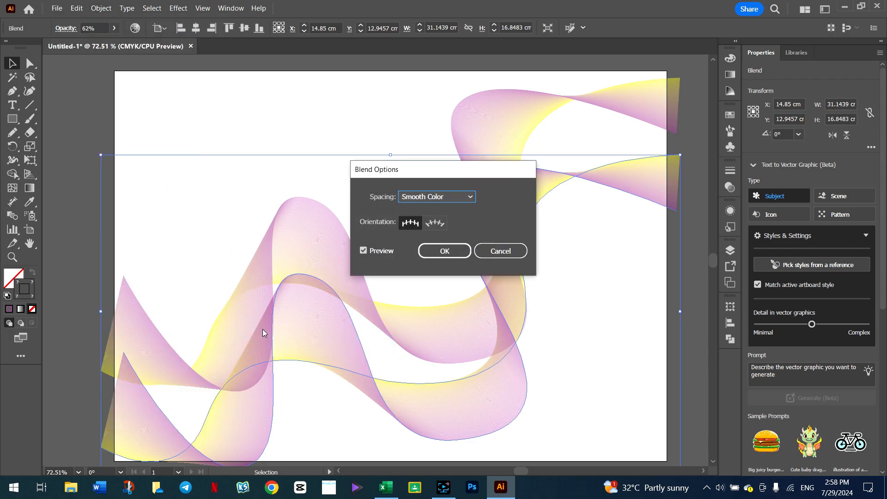
{"action": "left_click", "coordinate": [469, 198]}
{"action": "left_click", "coordinate": [415, 223]}
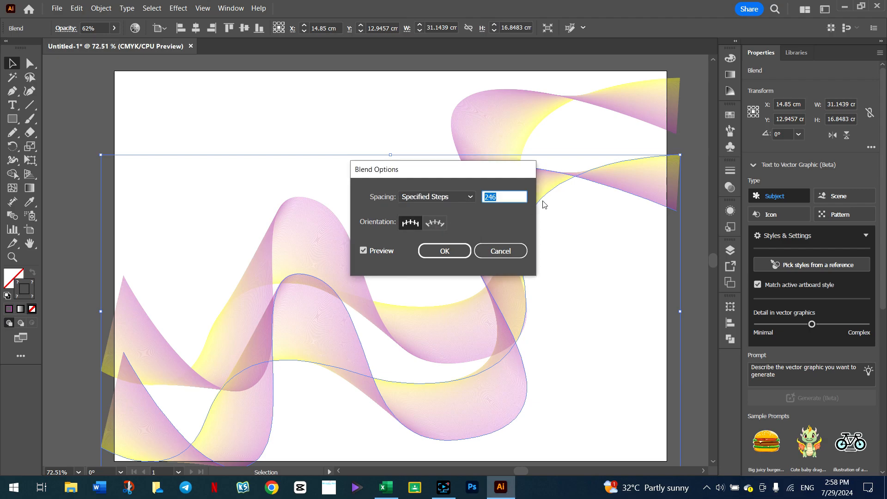
{"action": "type", "text": "300"}
{"action": "key", "text": "Tab"}
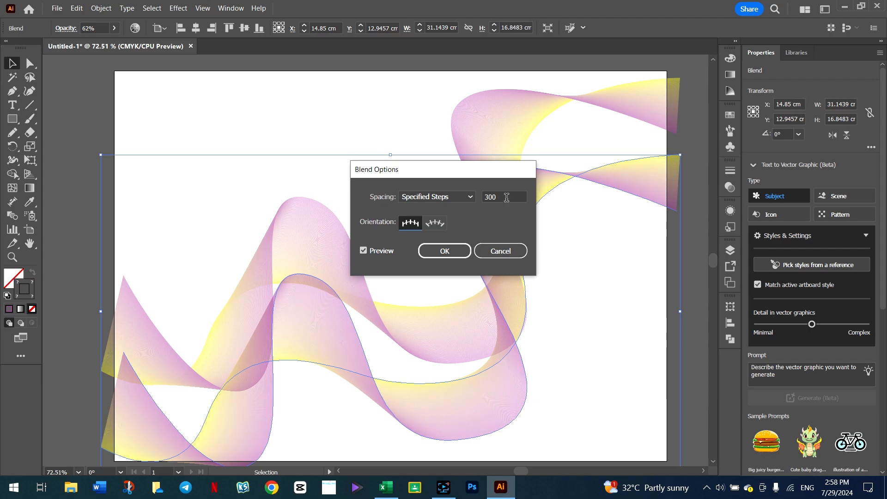
Switch the lower copy's blend spacing to Specified Distance, set it to 0.1 cm and apply it
{"action": "left_click", "coordinate": [471, 198]}
{"action": "left_click", "coordinate": [443, 235]}
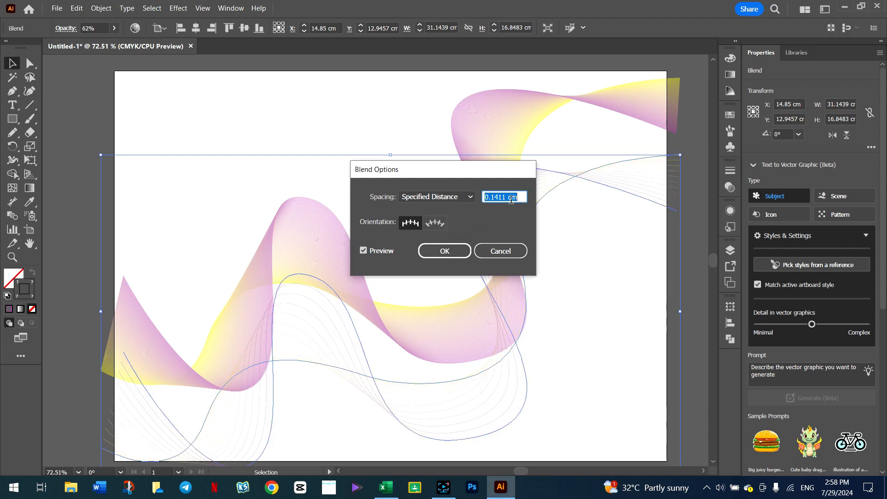
{"action": "type", "text": "0.1"}
{"action": "key", "text": "Tab"}
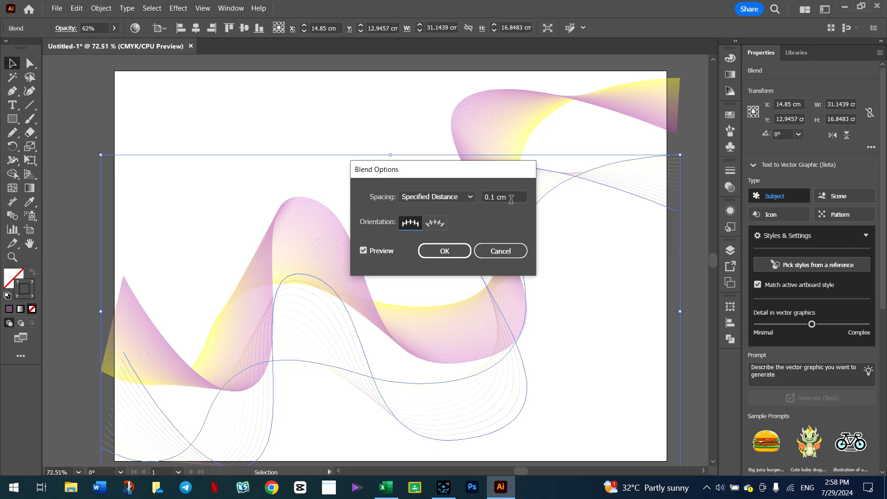
{"action": "left_click", "coordinate": [444, 251]}
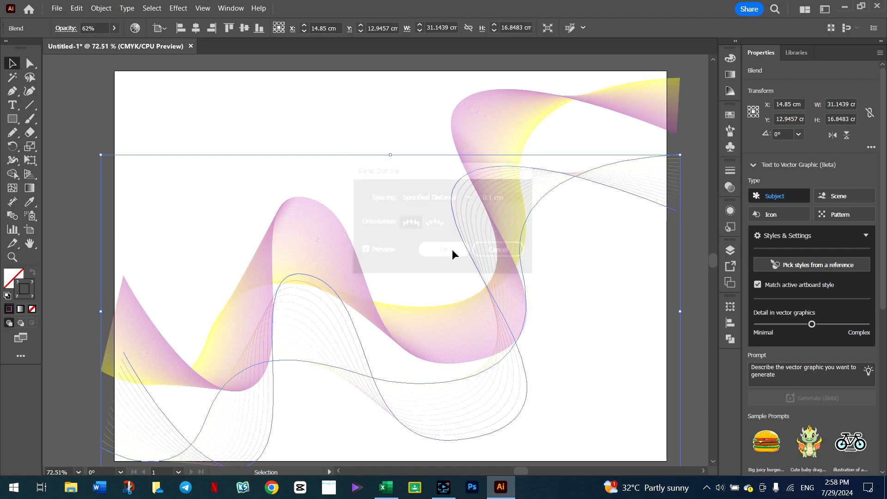
{"action": "left_click", "coordinate": [225, 99]}
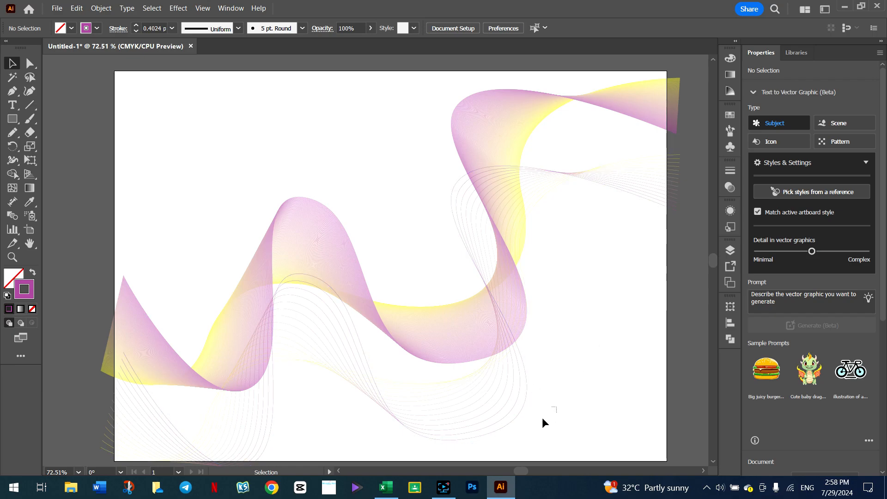
Duplicate the sparse line blend about 3.7 cm to the left and 9.2 cm up, overlapping the dense ribbon
{"action": "left_click_drag", "start_coordinate": [543, 418], "coordinate": [374, 375]}
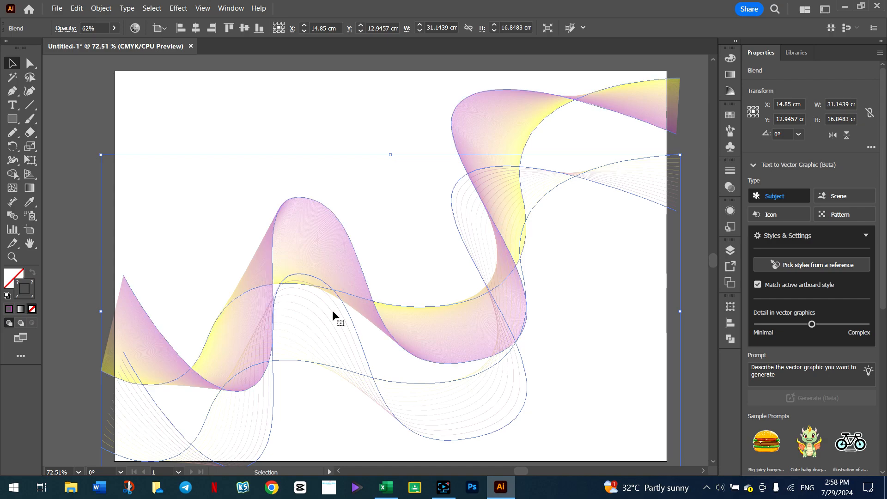
{"action": "left_click_drag", "start_coordinate": [306, 410], "coordinate": [353, 419]}
{"action": "left_click_drag", "start_coordinate": [391, 355], "coordinate": [390, 354]}
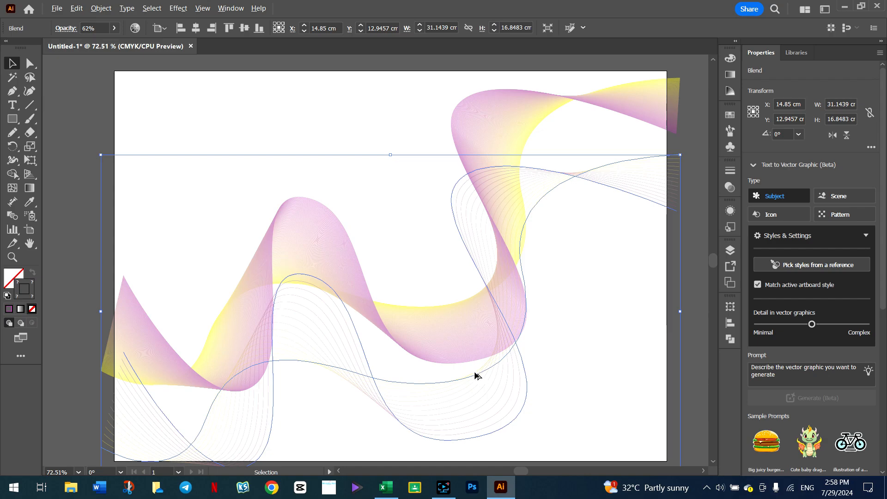
{"action": "left_click_drag", "start_coordinate": [464, 360], "coordinate": [403, 199]}
{"action": "left_click", "coordinate": [636, 420]}
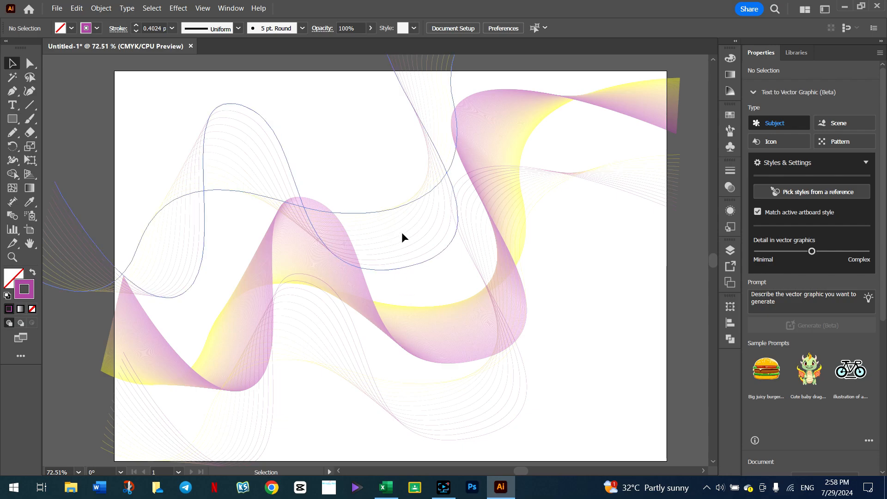
Select only the new upper copy and set its Blend Options spacing to Specified Steps with 100 steps
{"action": "left_click_drag", "start_coordinate": [291, 99], "coordinate": [131, 202]}
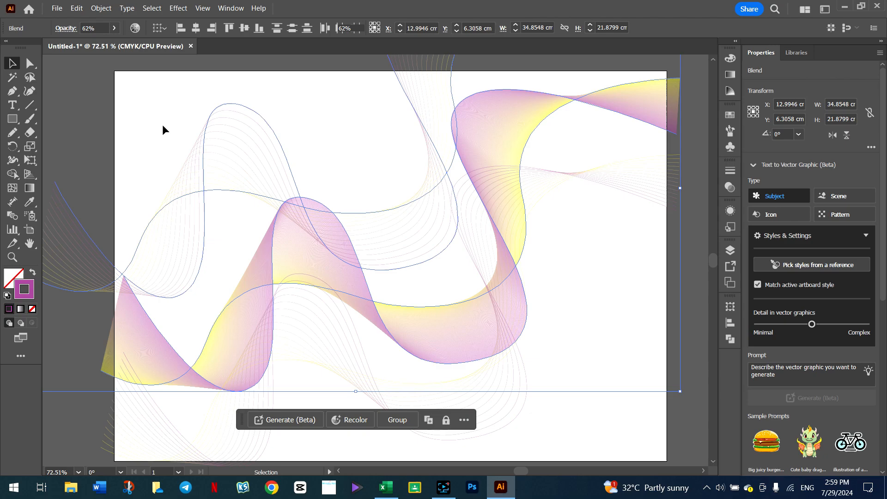
{"action": "left_click_drag", "start_coordinate": [143, 109], "coordinate": [216, 239]}
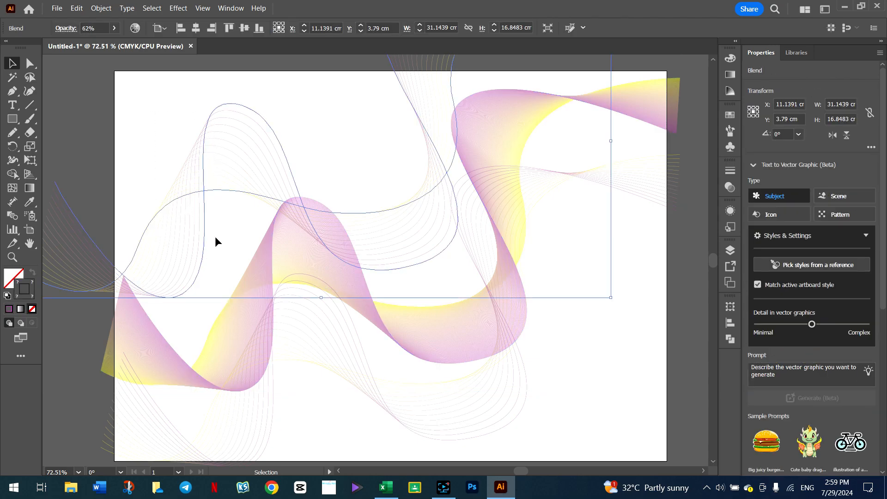
{"action": "left_click", "coordinate": [102, 9]}
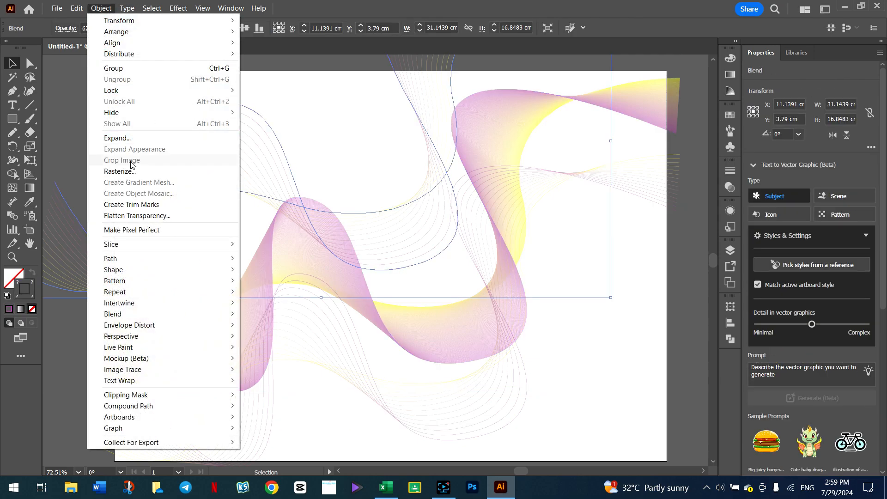
{"action": "mouse_move", "coordinate": [170, 314]}
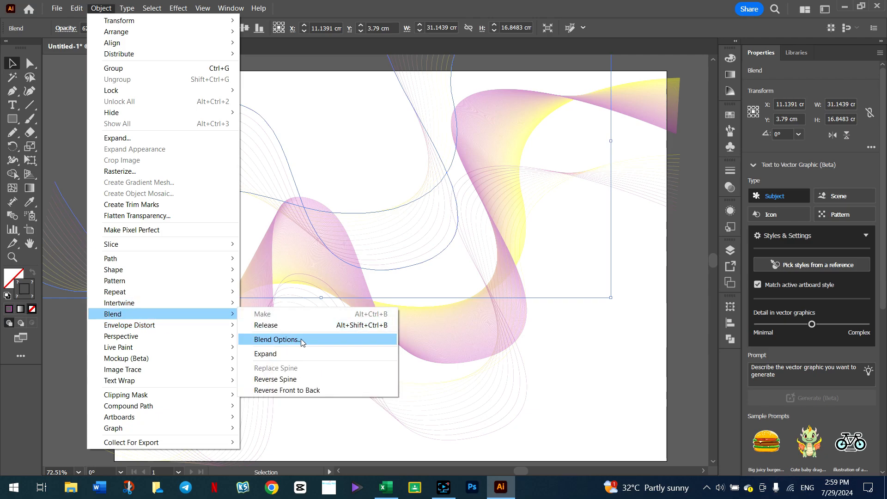
{"action": "left_click", "coordinate": [301, 339]}
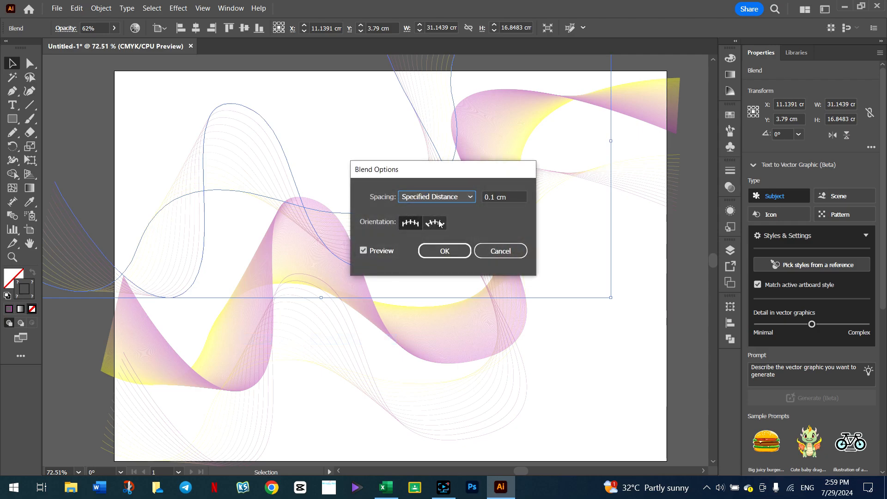
{"action": "left_click", "coordinate": [471, 197]}
{"action": "left_click", "coordinate": [454, 222]}
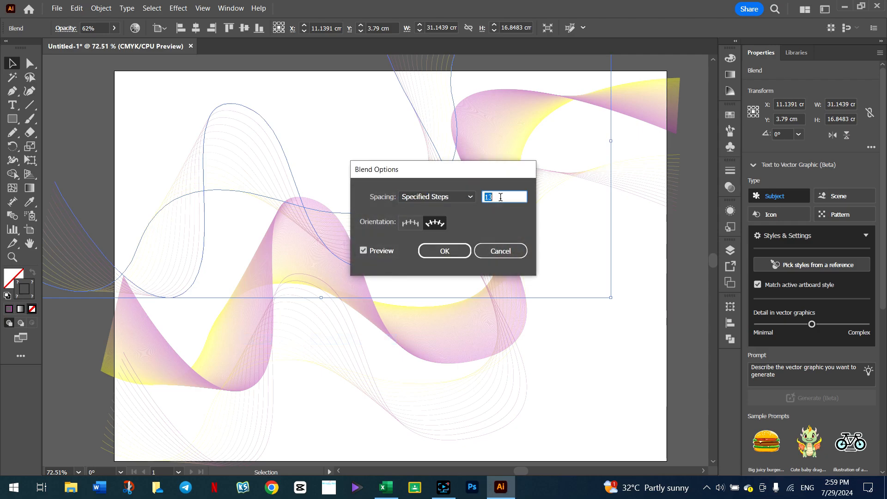
{"action": "type", "text": "100"}
{"action": "key", "text": "Tab"}
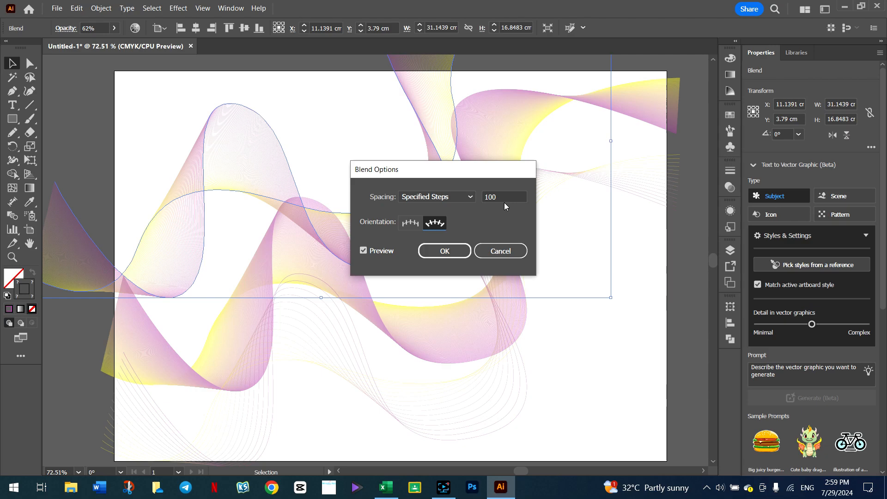
{"action": "left_click", "coordinate": [456, 252]}
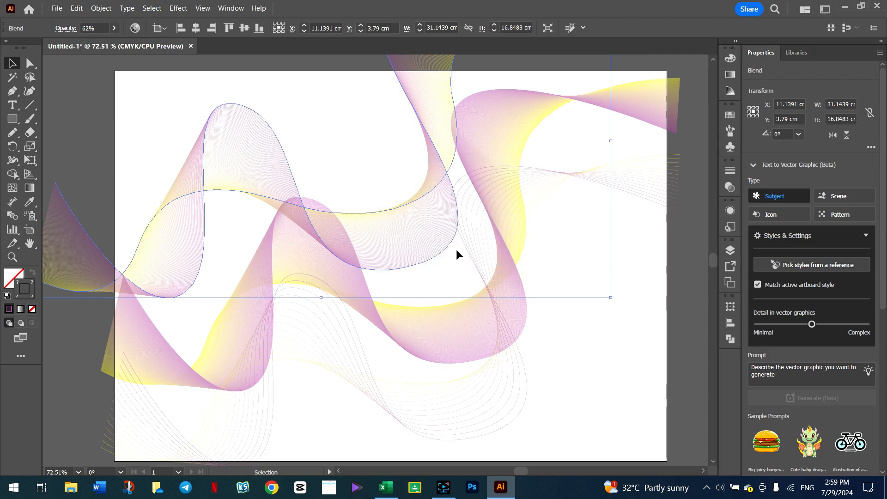
{"action": "left_click", "coordinate": [160, 95]}
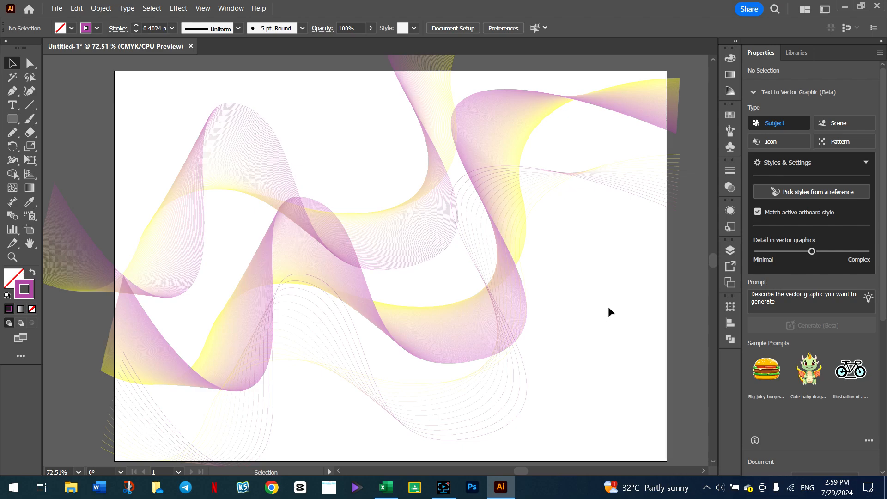
Draw a rectangle about 29.76 × 21.05 cm covering the artboard and swap its fill and stroke colours
{"action": "left_click", "coordinate": [10, 121]}
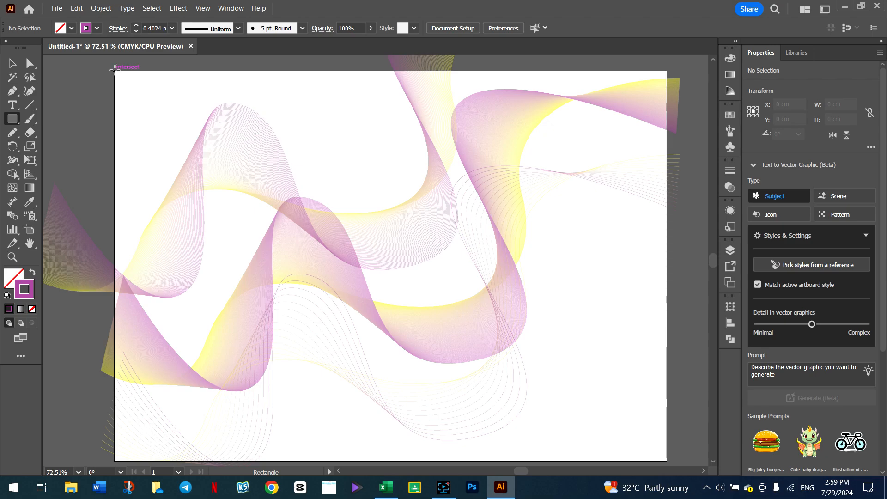
{"action": "left_click_drag", "start_coordinate": [115, 71], "coordinate": [665, 462]}
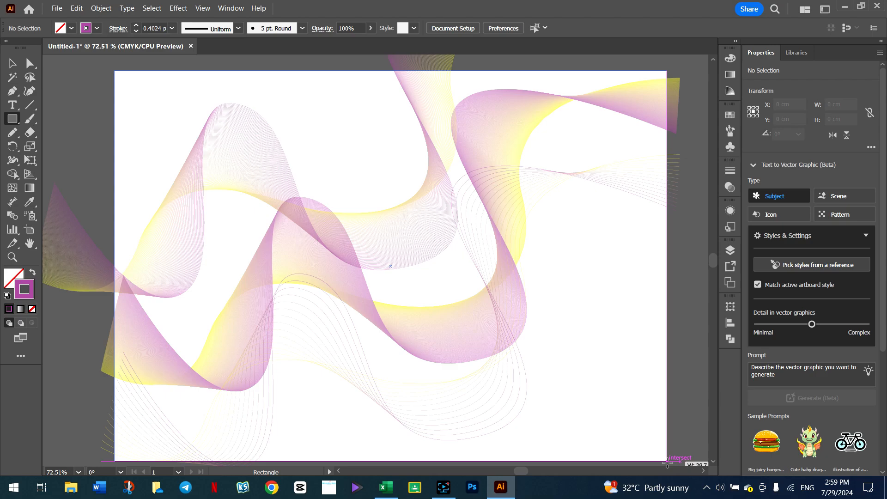
{"action": "left_click_drag", "start_coordinate": [667, 463], "coordinate": [667, 462]}
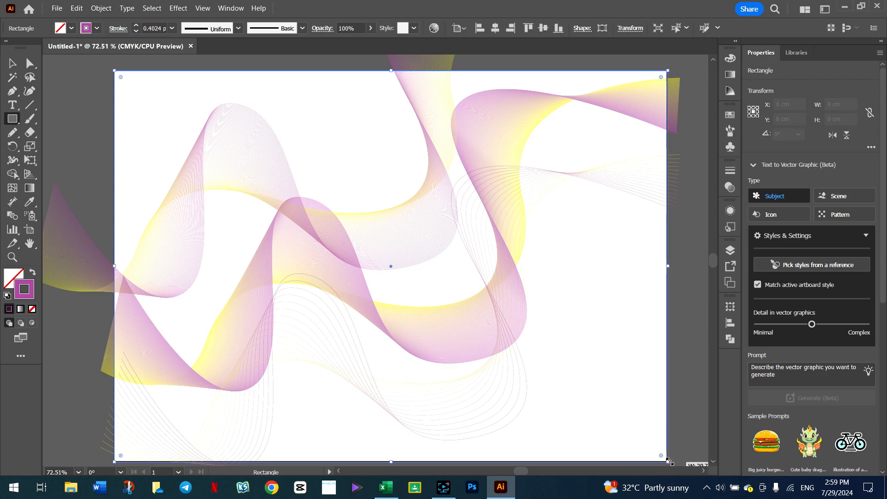
{"action": "left_click", "coordinate": [32, 273]}
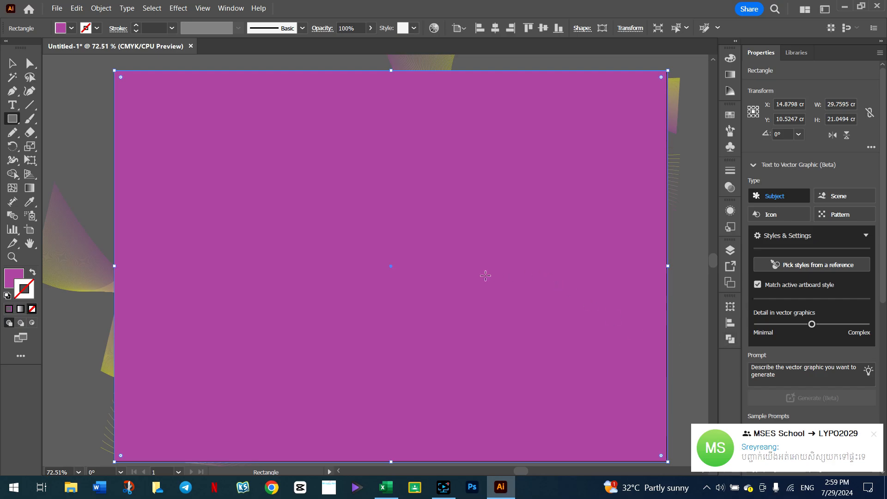
{"action": "left_click", "coordinate": [12, 279]}
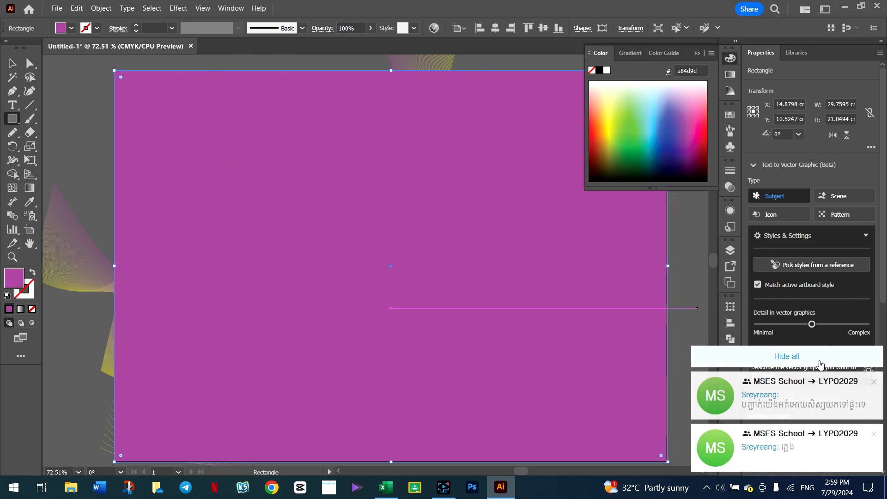
{"action": "left_click", "coordinate": [820, 364]}
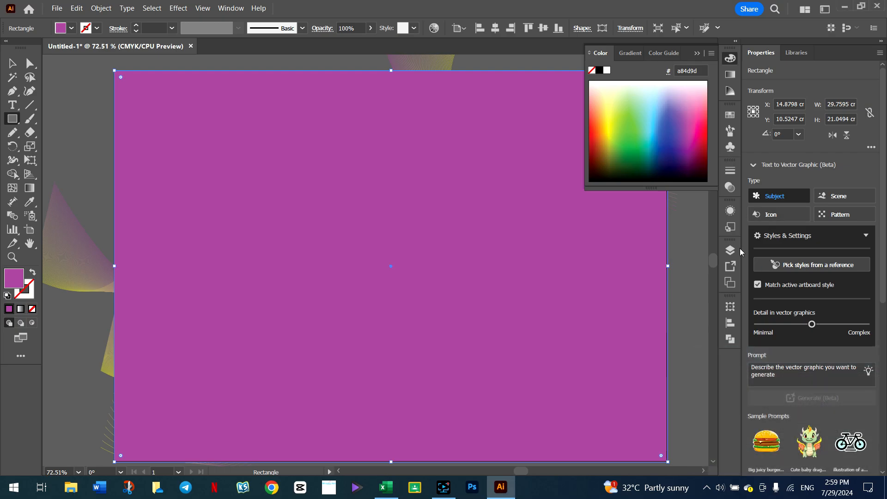
{"action": "left_click", "coordinate": [697, 54]}
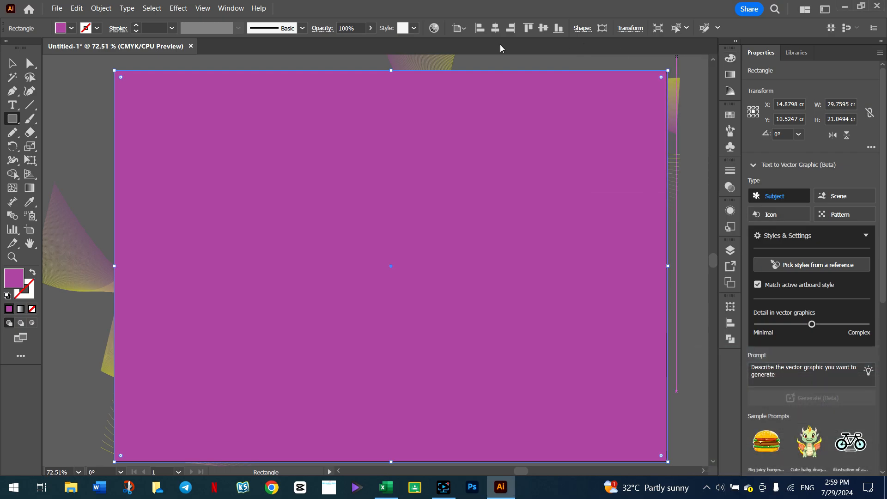
Lower the rectangle's opacity to 32%, change its fill to the light brown swatch and deselect it
{"action": "left_click", "coordinate": [370, 31]}
{"action": "left_click_drag", "start_coordinate": [370, 42], "coordinate": [342, 44]}
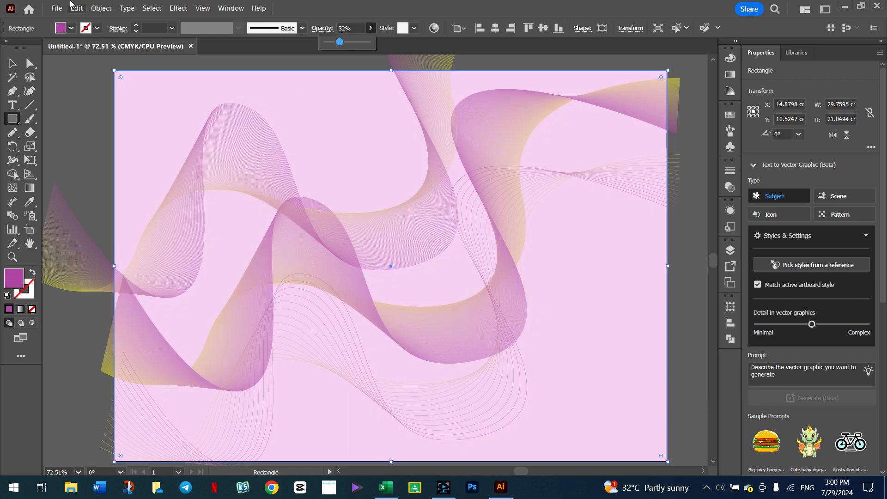
{"action": "left_click", "coordinate": [61, 29]}
{"action": "left_click", "coordinate": [71, 63]}
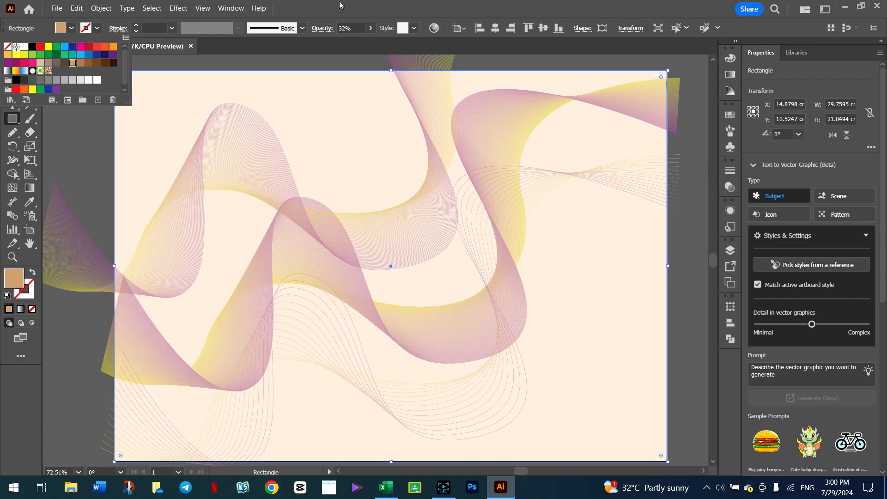
{"action": "left_click", "coordinate": [307, 6]}
{"action": "left_click", "coordinate": [12, 63]}
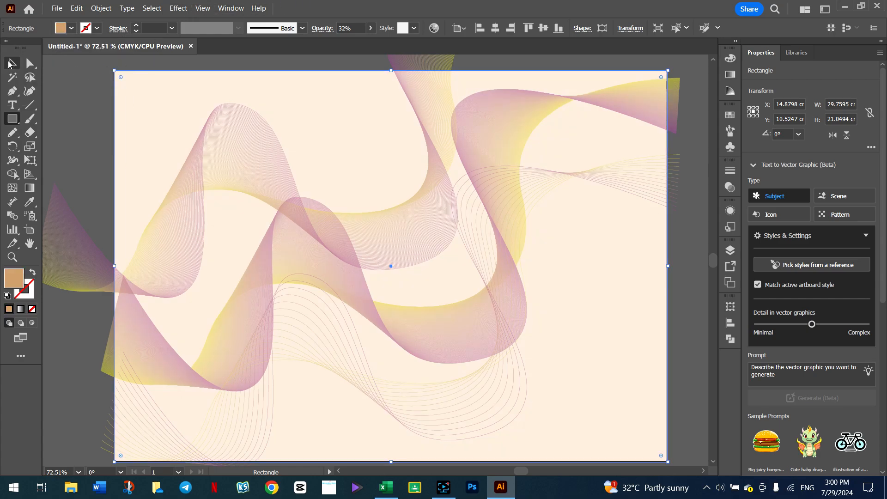
{"action": "left_click", "coordinate": [67, 85]}
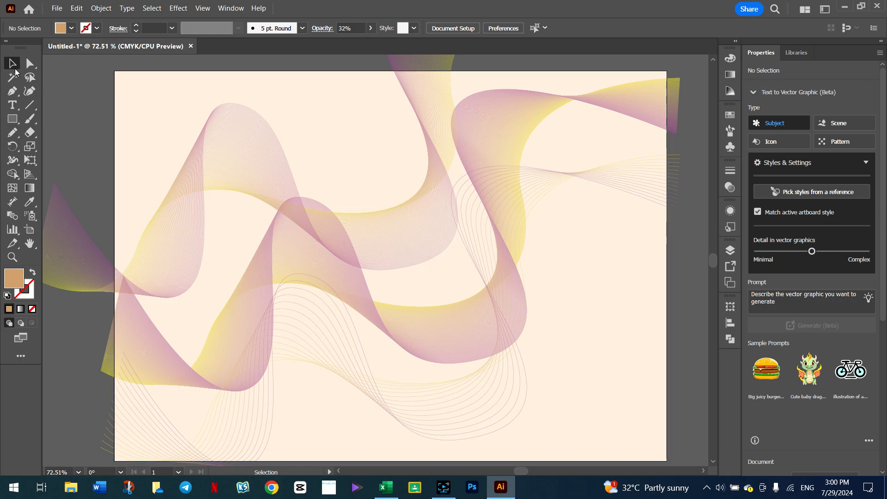
Draw a second rectangle about 29.76 × 21.05 cm over the whole artboard, on top of the artwork, and deselect it
{"action": "left_click", "coordinate": [13, 118]}
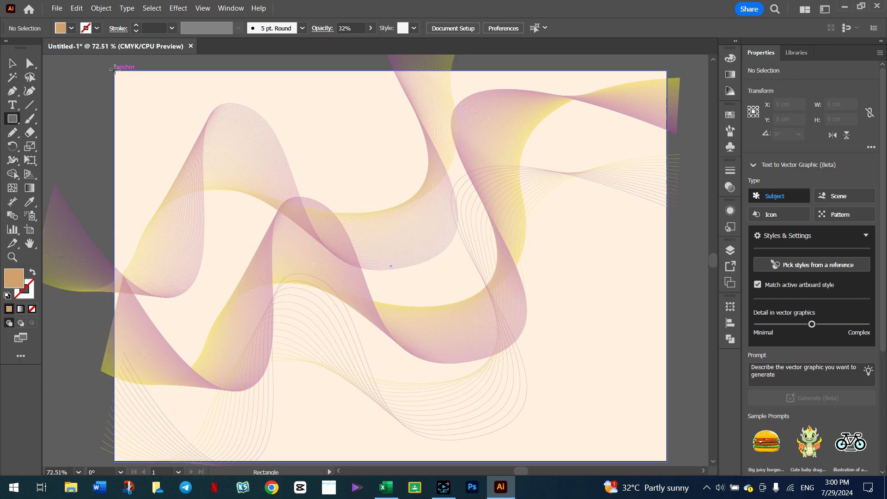
{"action": "left_click_drag", "start_coordinate": [115, 70], "coordinate": [666, 461]}
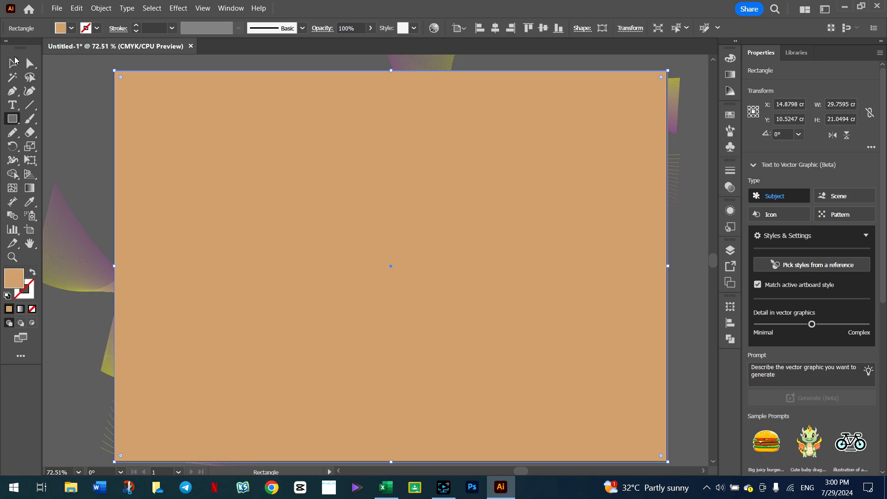
{"action": "left_click", "coordinate": [54, 96]}
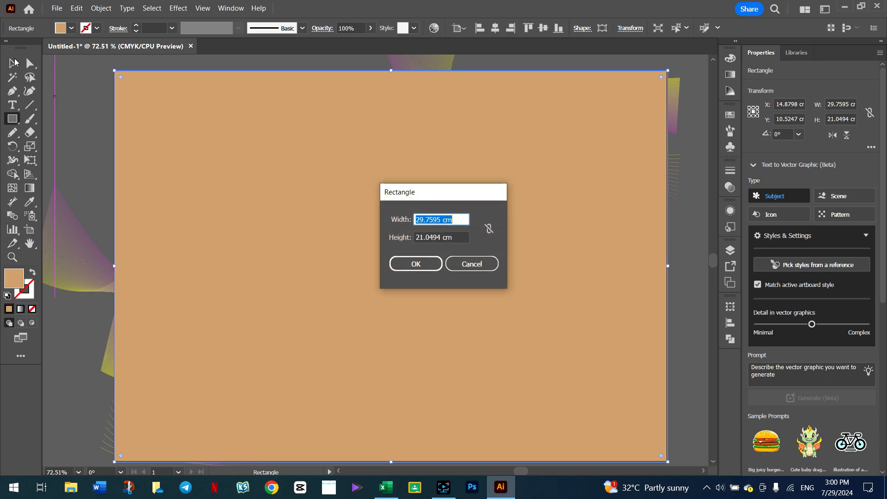
{"action": "left_click", "coordinate": [472, 263]}
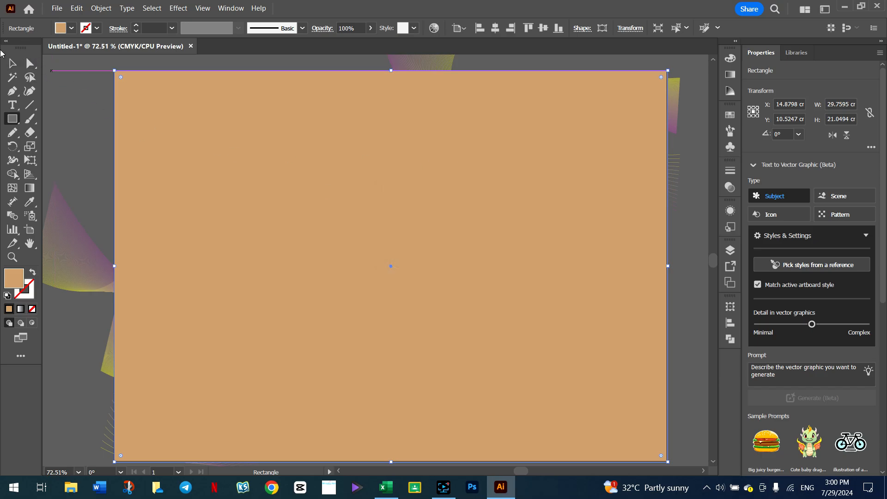
{"action": "left_click", "coordinate": [12, 63]}
{"action": "left_click", "coordinate": [94, 97]}
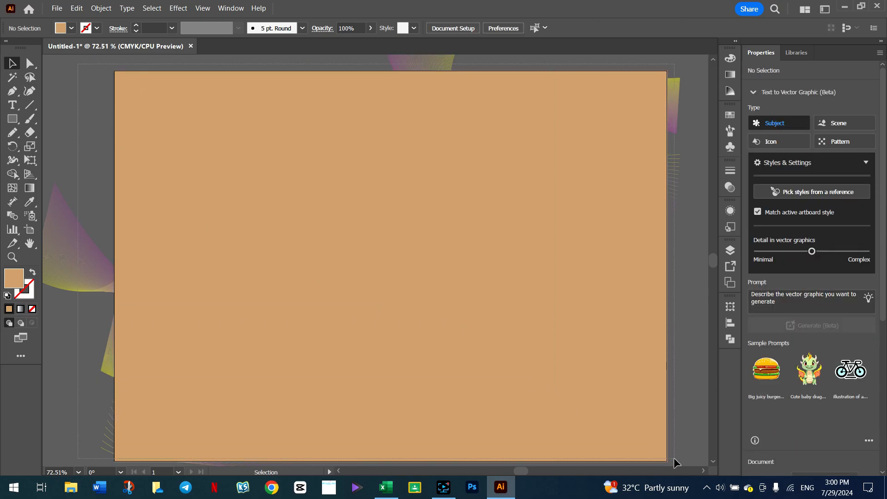
Select all the artwork, make a clipping mask with the top rectangle and clear the selection
{"action": "key", "text": "ctrl+a"}
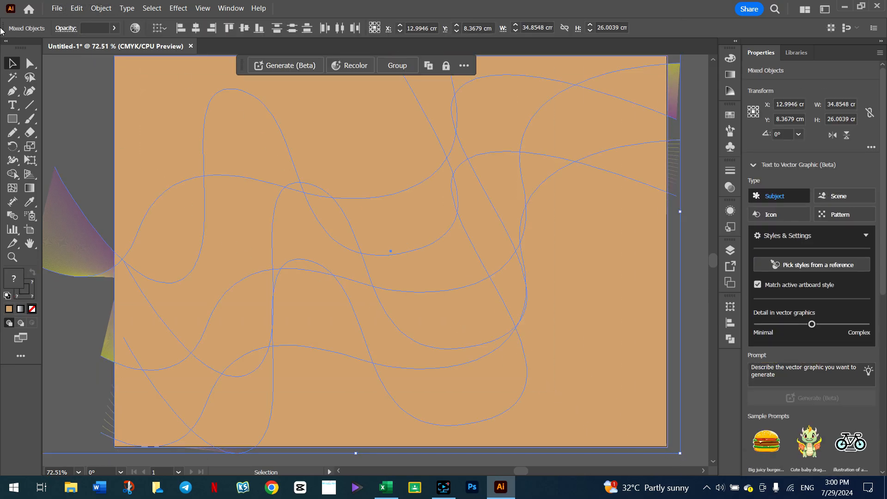
{"action": "left_click", "coordinate": [125, 9]}
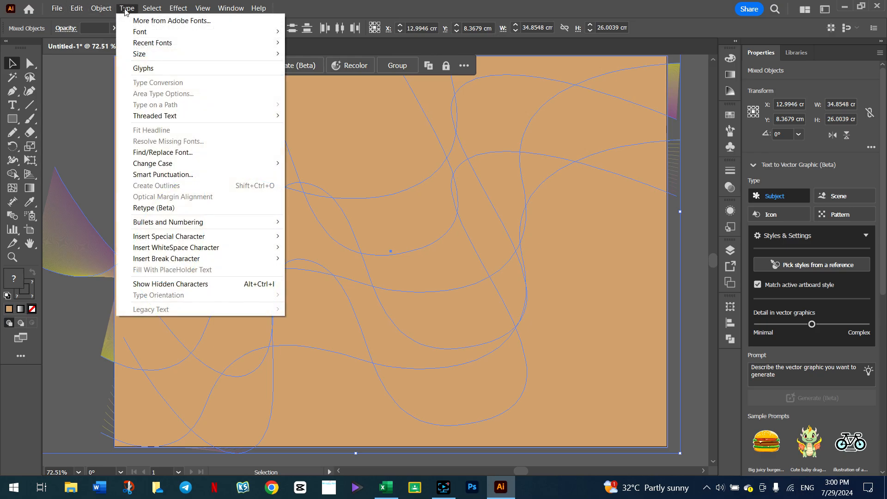
{"action": "left_click", "coordinate": [126, 9]}
{"action": "left_click", "coordinate": [102, 9]}
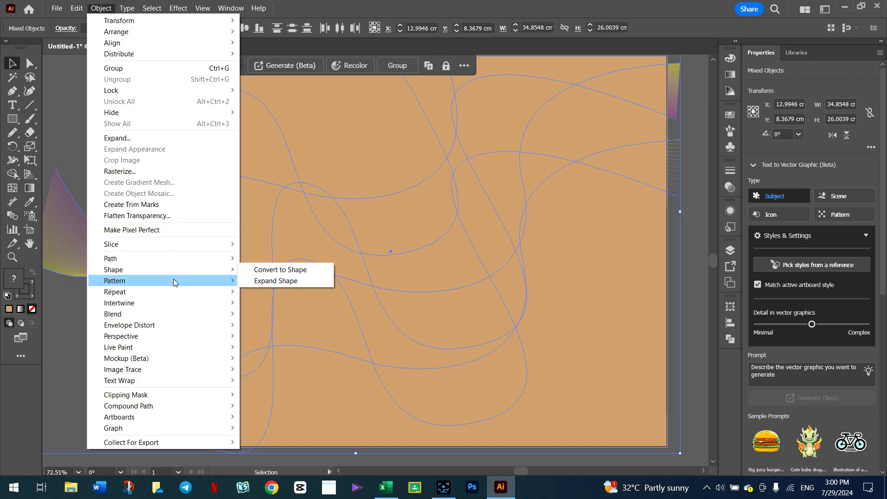
{"action": "mouse_move", "coordinate": [173, 281]}
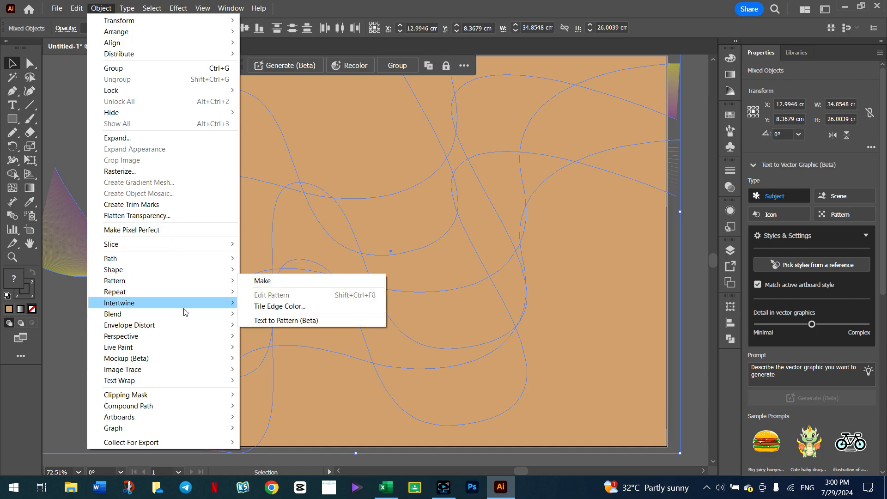
{"action": "mouse_move", "coordinate": [223, 395]}
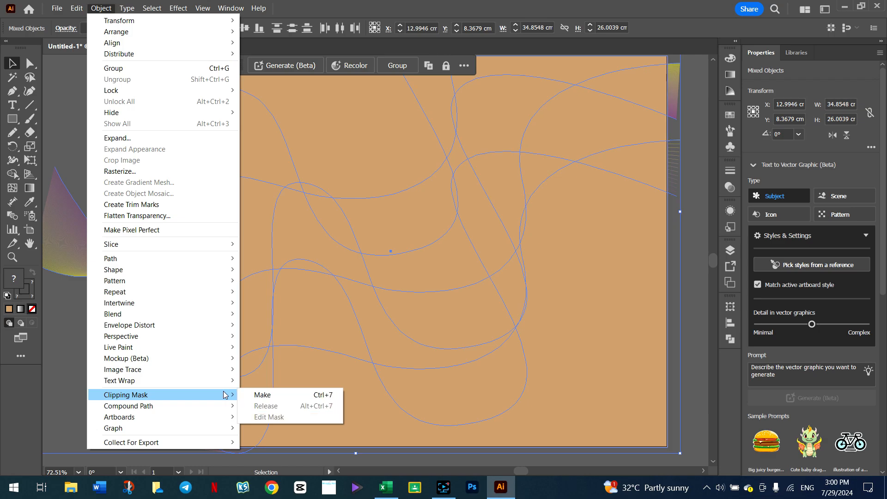
{"action": "left_click", "coordinate": [271, 397]}
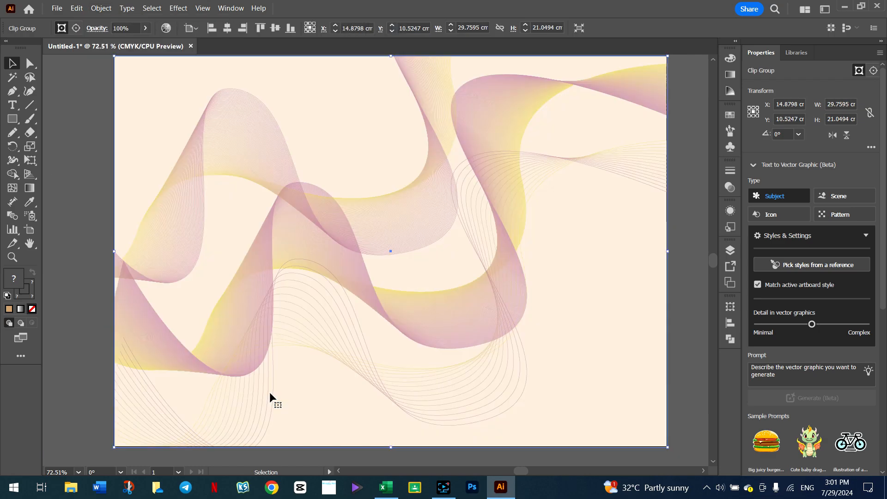
{"action": "left_click", "coordinate": [94, 143]}
{"action": "scroll", "coordinate": [572, 202], "scroll_direction": "up", "scroll_amount": 2}
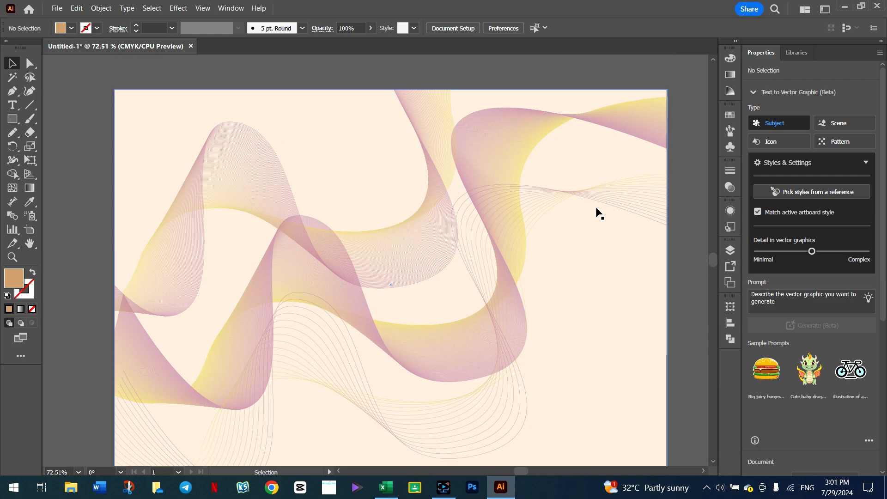
{"action": "scroll", "coordinate": [599, 214], "scroll_direction": "down", "scroll_amount": 2}
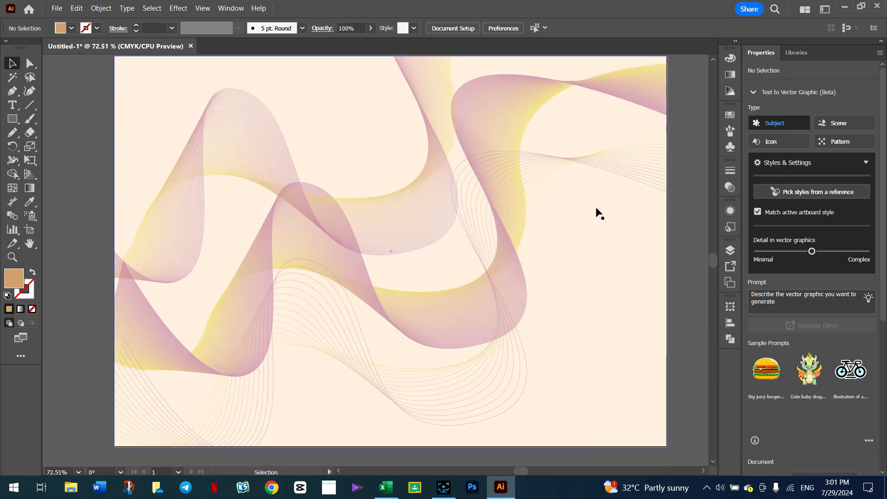
{"action": "scroll", "coordinate": [599, 214], "scroll_direction": "down", "scroll_amount": 3}
{"action": "scroll", "coordinate": [598, 215], "scroll_direction": "up", "scroll_amount": 4}
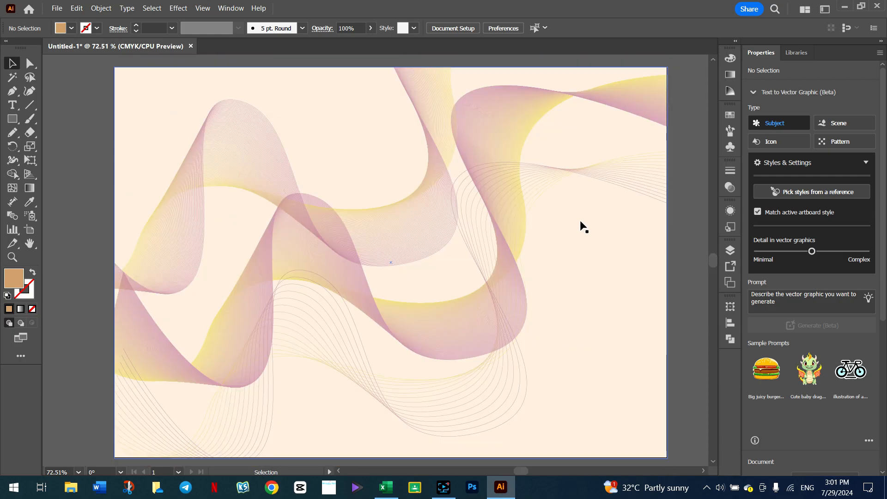